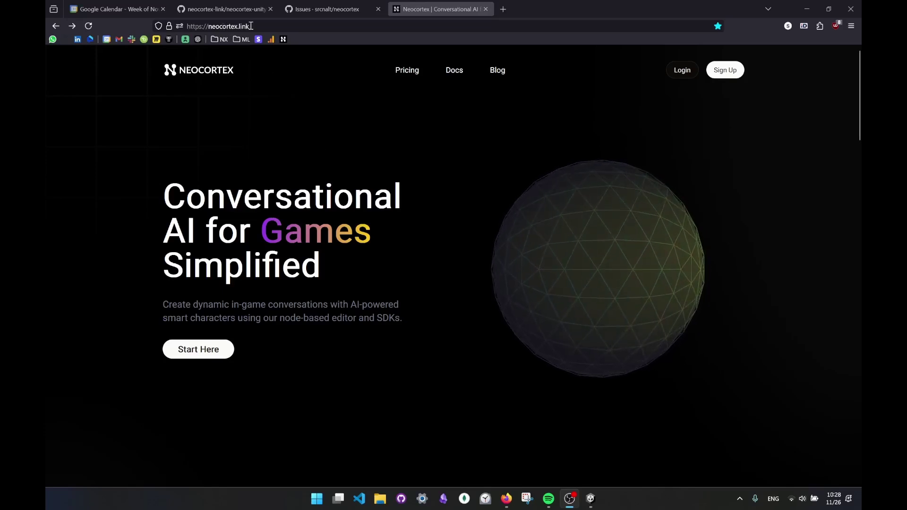
- Browse the Neocortex homepage, then log in through Start Here using a Google account
{"action": "scroll", "coordinate": [463, 168], "scroll_direction": "down", "scroll_amount": 10}
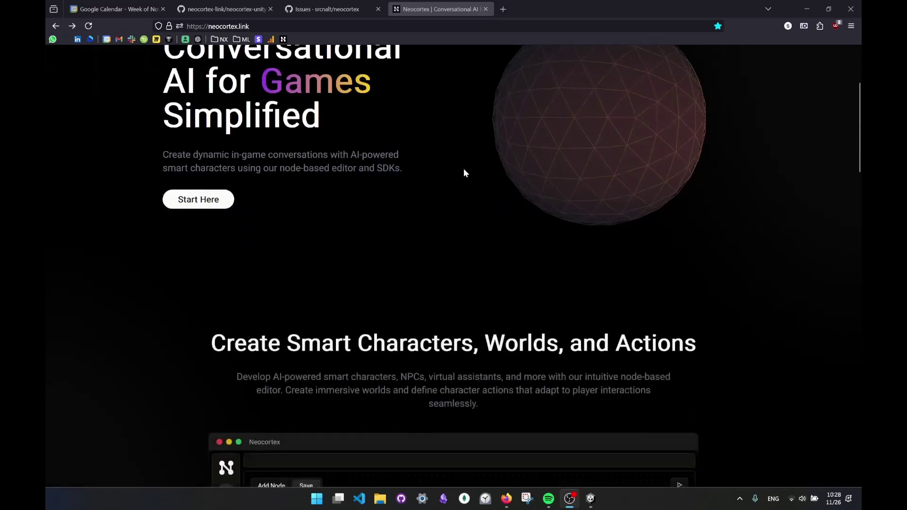
{"action": "scroll", "coordinate": [464, 171], "scroll_direction": "down", "scroll_amount": 20}
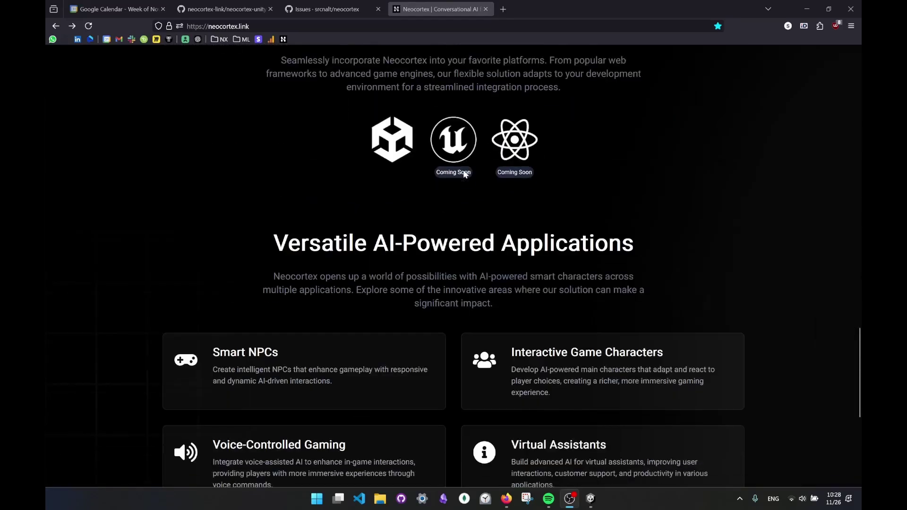
{"action": "scroll", "coordinate": [463, 173], "scroll_direction": "up", "scroll_amount": 20}
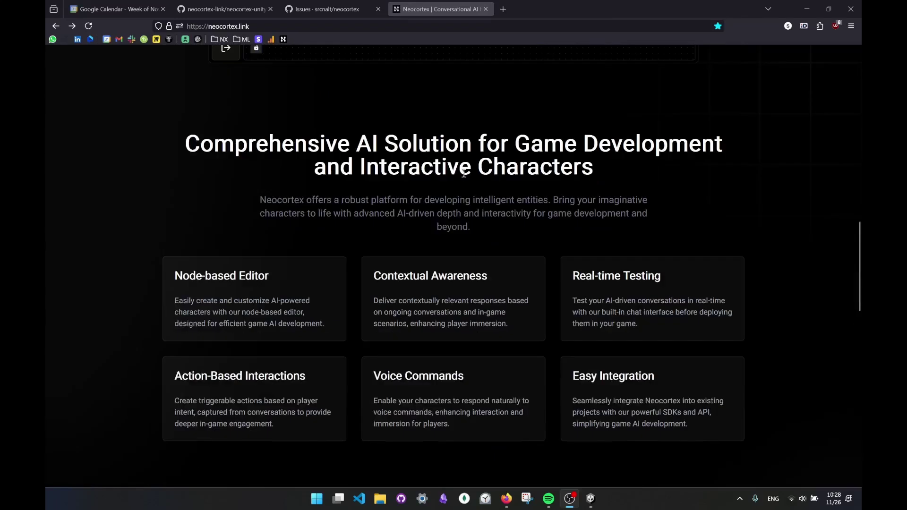
{"action": "scroll", "coordinate": [463, 177], "scroll_direction": "up", "scroll_amount": 4}
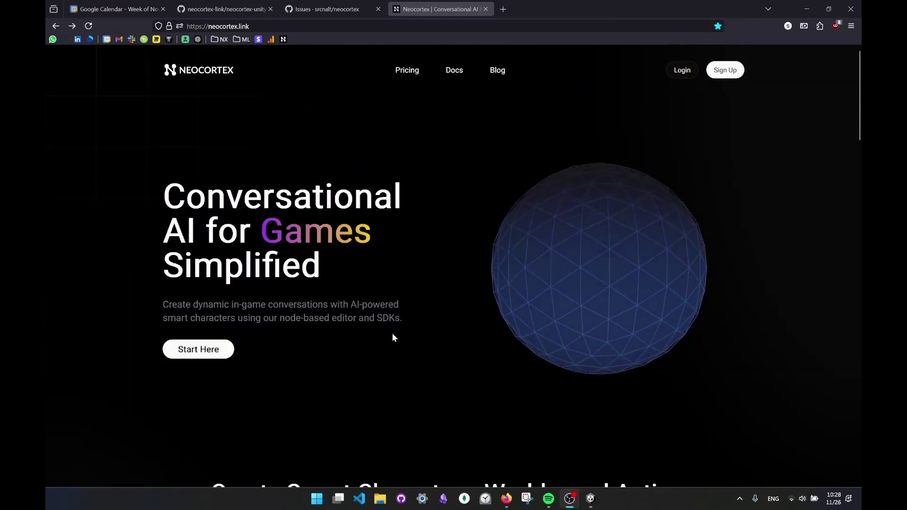
{"action": "left_click", "coordinate": [197, 354]}
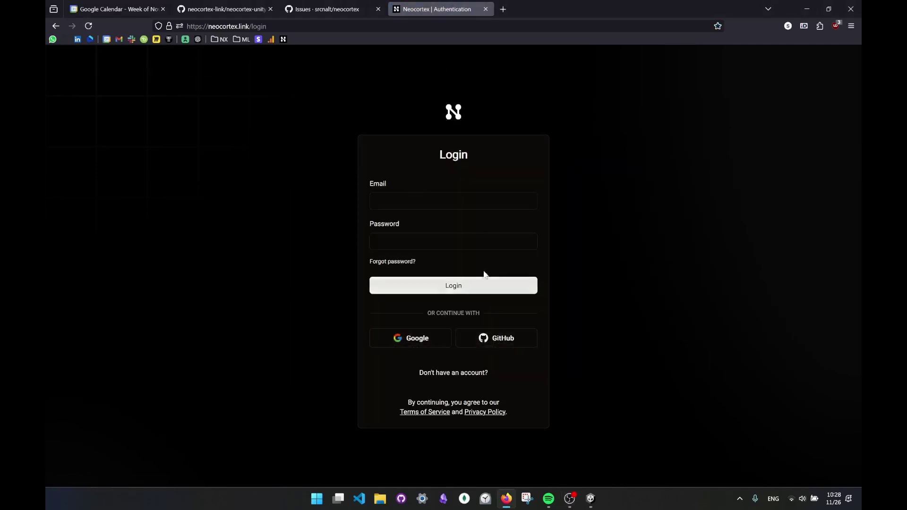
{"action": "left_click", "coordinate": [413, 344]}
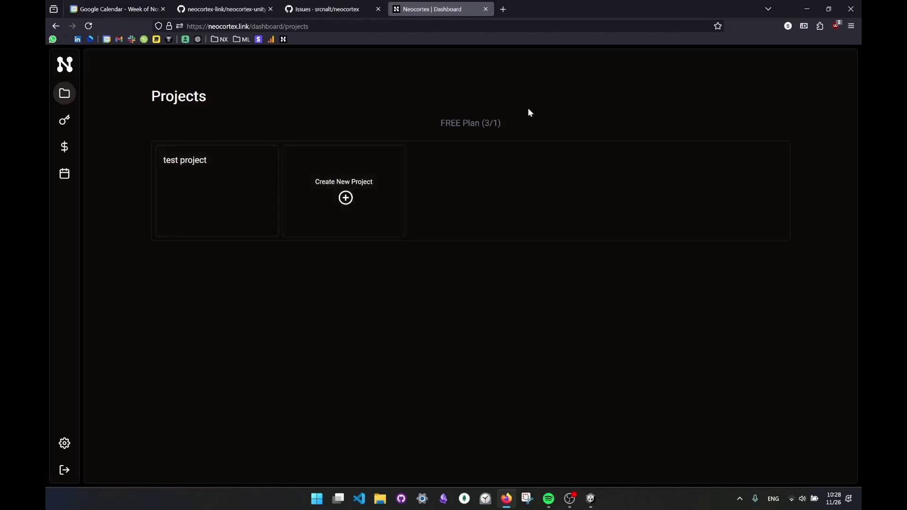
{"action": "left_click", "coordinate": [70, 128]}
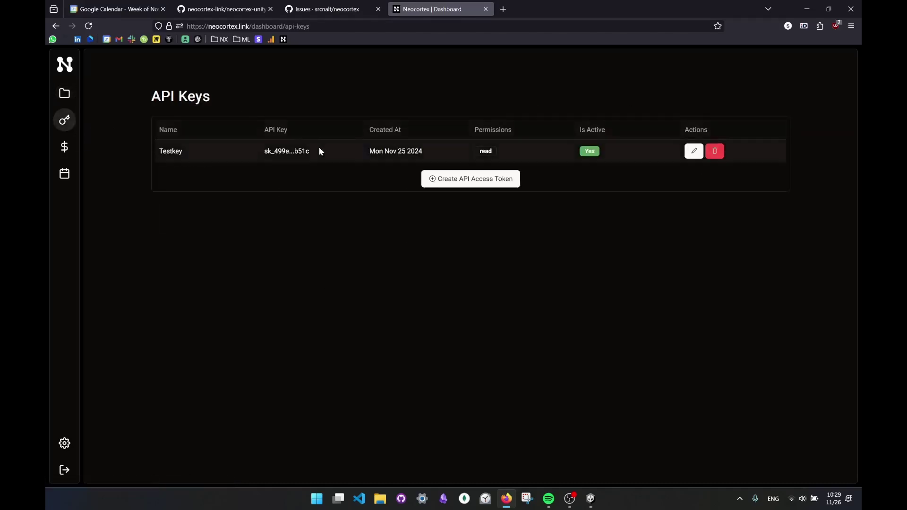
{"action": "left_click", "coordinate": [65, 147]}
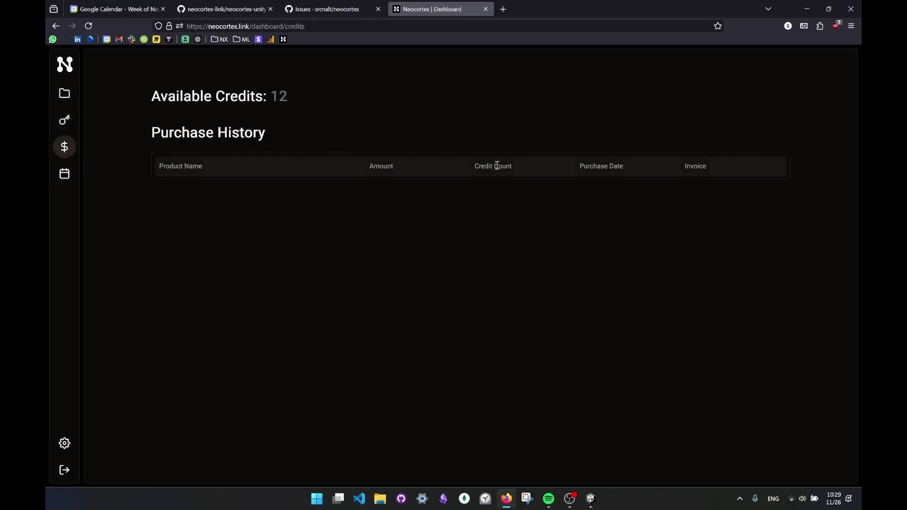
{"action": "left_click", "coordinate": [64, 173]}
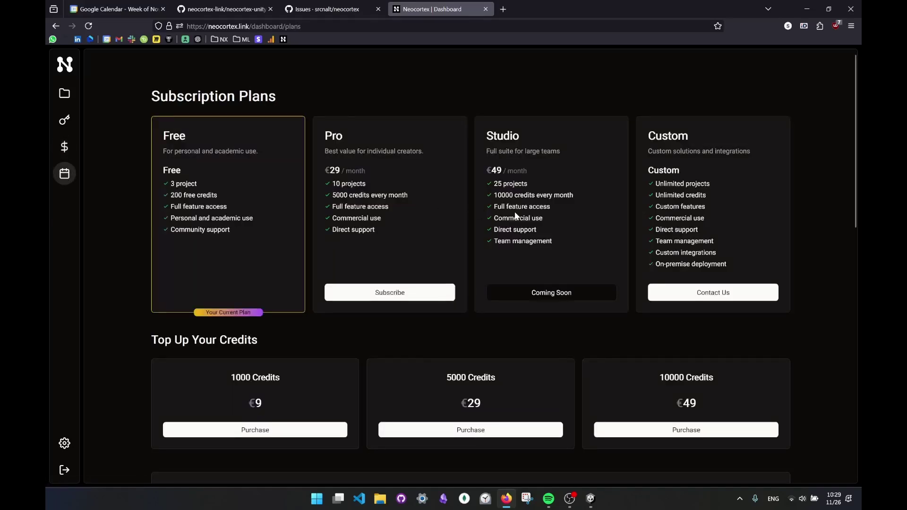
{"action": "scroll", "coordinate": [517, 216], "scroll_direction": "down", "scroll_amount": 10}
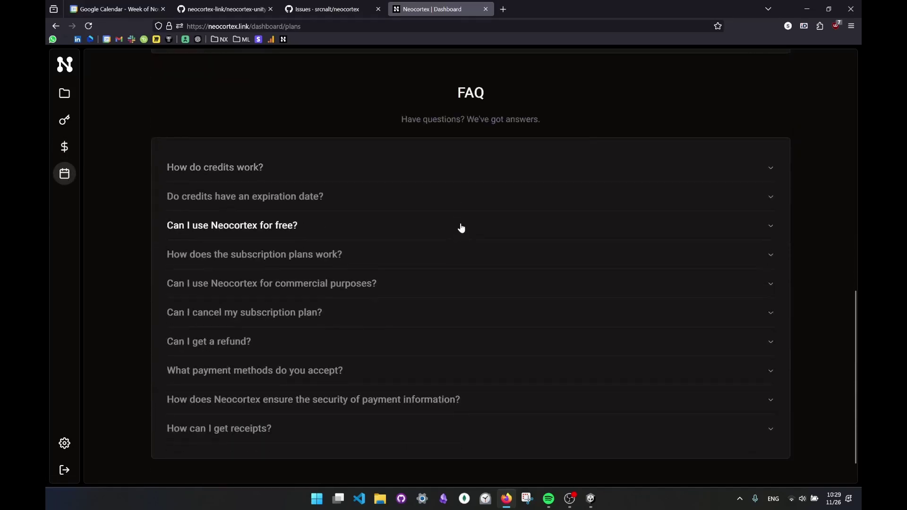
{"action": "scroll", "coordinate": [510, 212], "scroll_direction": "up", "scroll_amount": 4}
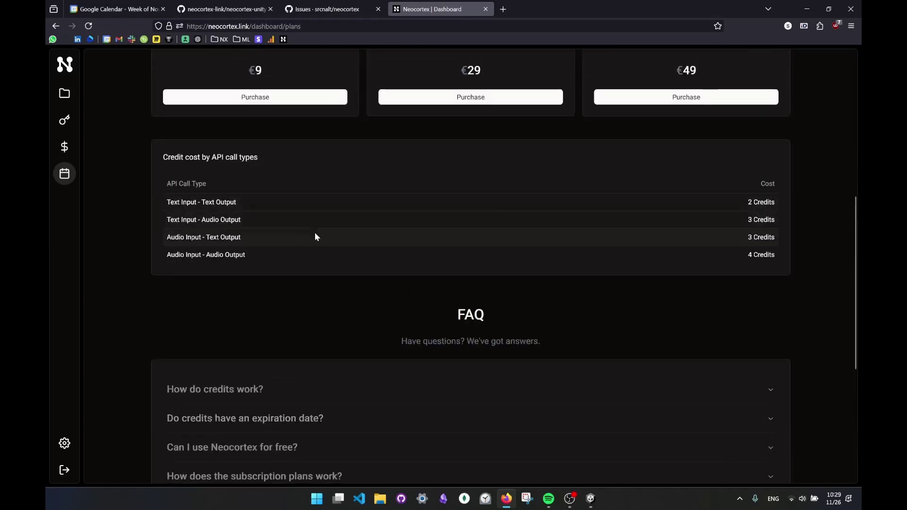
{"action": "scroll", "coordinate": [212, 199], "scroll_direction": "up", "scroll_amount": 3}
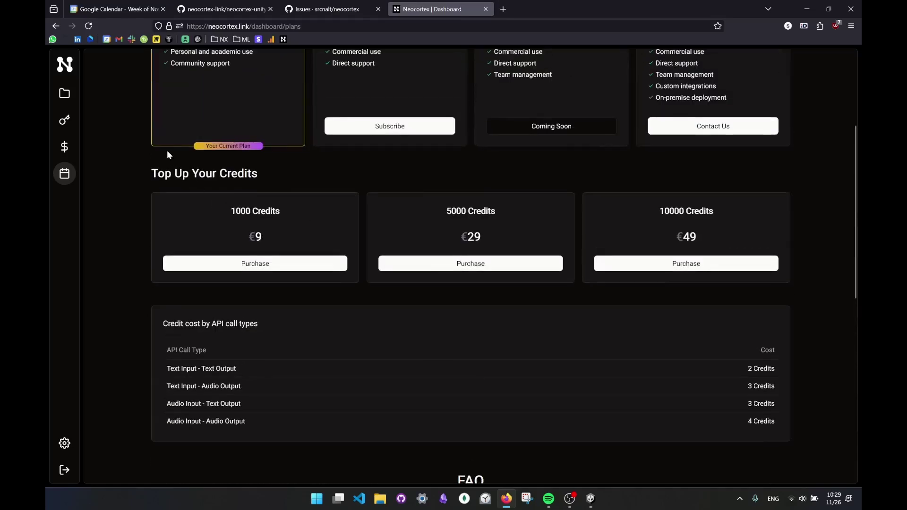
{"action": "scroll", "coordinate": [166, 151], "scroll_direction": "up", "scroll_amount": 2}
{"action": "left_click", "coordinate": [71, 97]}
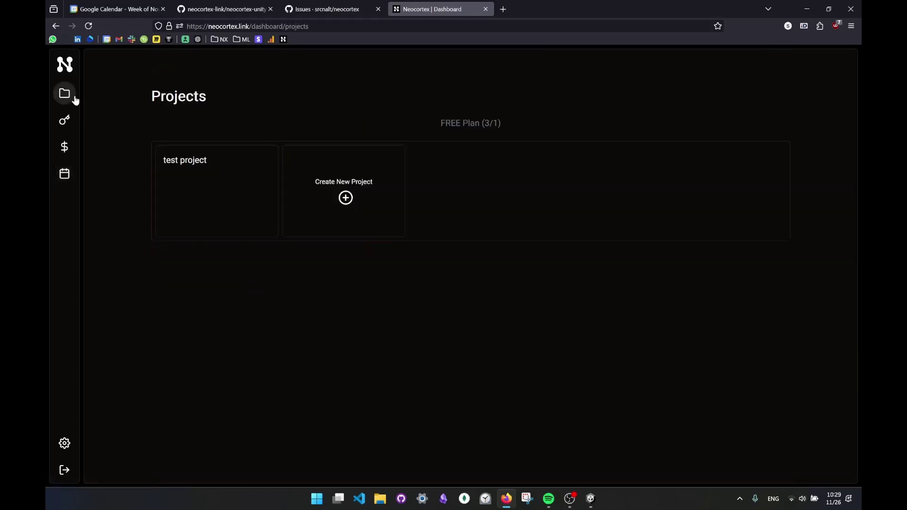
- Open the test project's node graph and pan it into view
{"action": "left_click", "coordinate": [205, 172]}
{"action": "scroll", "coordinate": [454, 159], "scroll_direction": "down", "scroll_amount": 1}
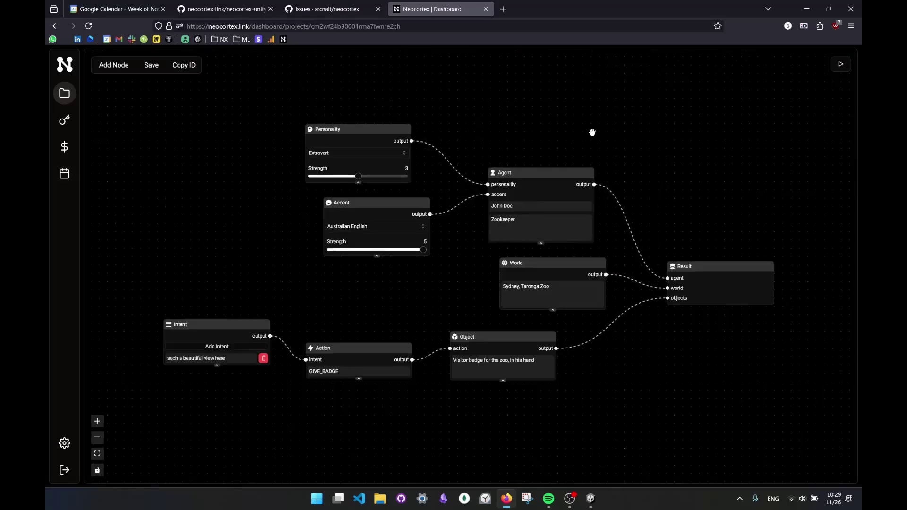
{"action": "left_click_drag", "start_coordinate": [593, 132], "coordinate": [569, 114]}
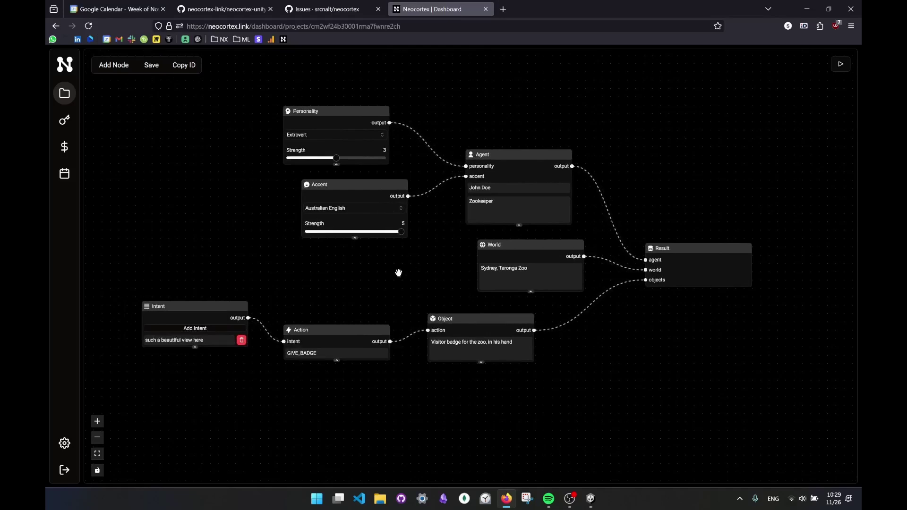
{"action": "left_click_drag", "start_coordinate": [399, 274], "coordinate": [419, 277]}
- Reposition the Accent and Personality nodes and re-center the graph canvas
{"action": "left_click_drag", "start_coordinate": [379, 198], "coordinate": [391, 213]}
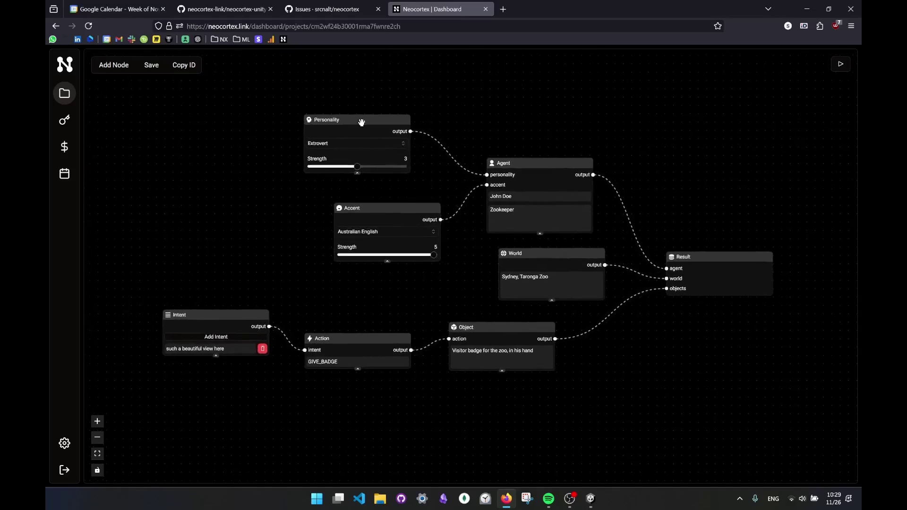
{"action": "left_click_drag", "start_coordinate": [360, 122], "coordinate": [313, 127]}
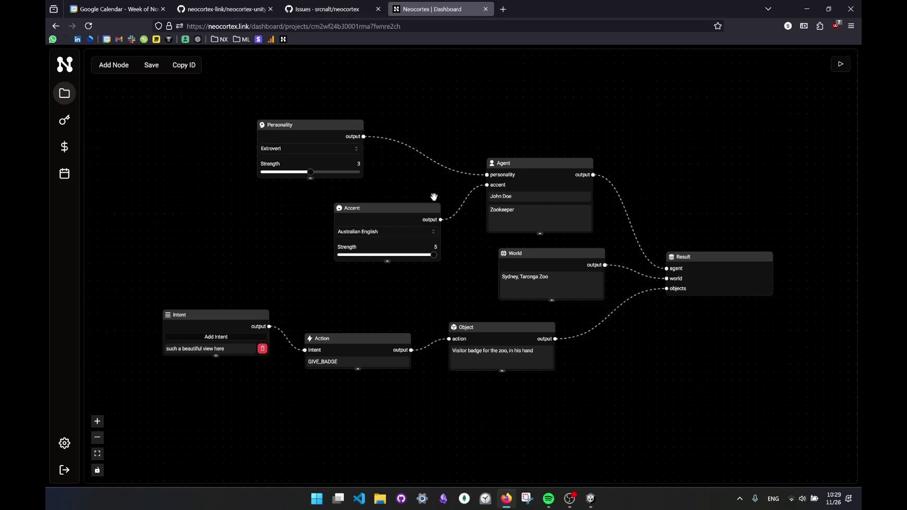
{"action": "left_click_drag", "start_coordinate": [416, 209], "coordinate": [411, 202]}
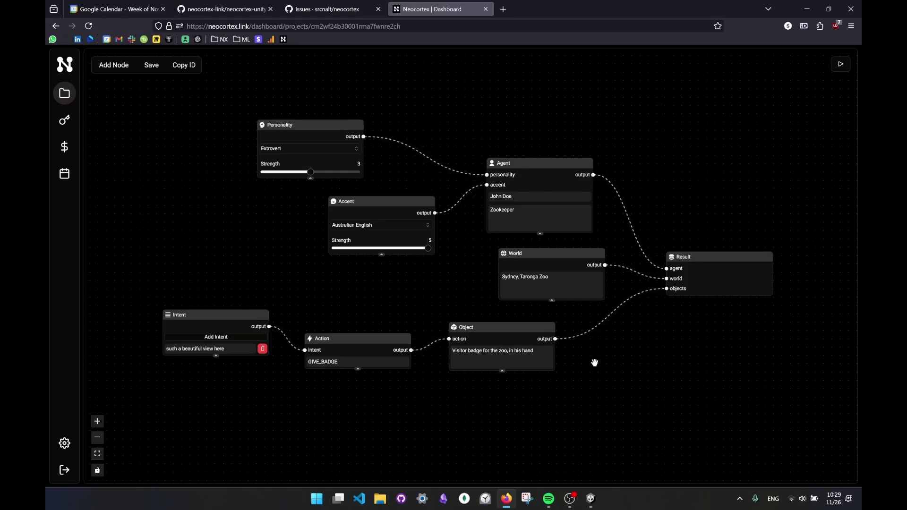
{"action": "scroll", "coordinate": [600, 360], "scroll_direction": "up", "scroll_amount": 1}
{"action": "left_click_drag", "start_coordinate": [605, 359], "coordinate": [649, 341]}
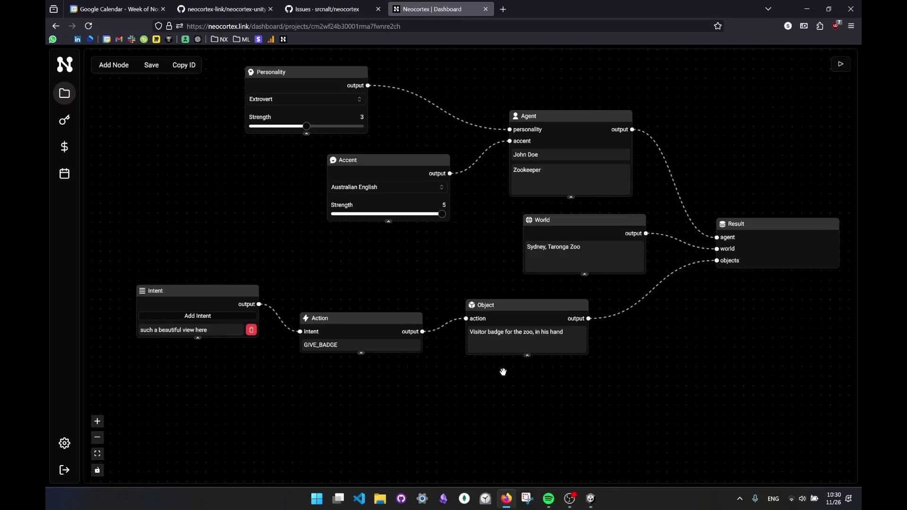
{"action": "left_click_drag", "start_coordinate": [661, 346], "coordinate": [612, 363]}
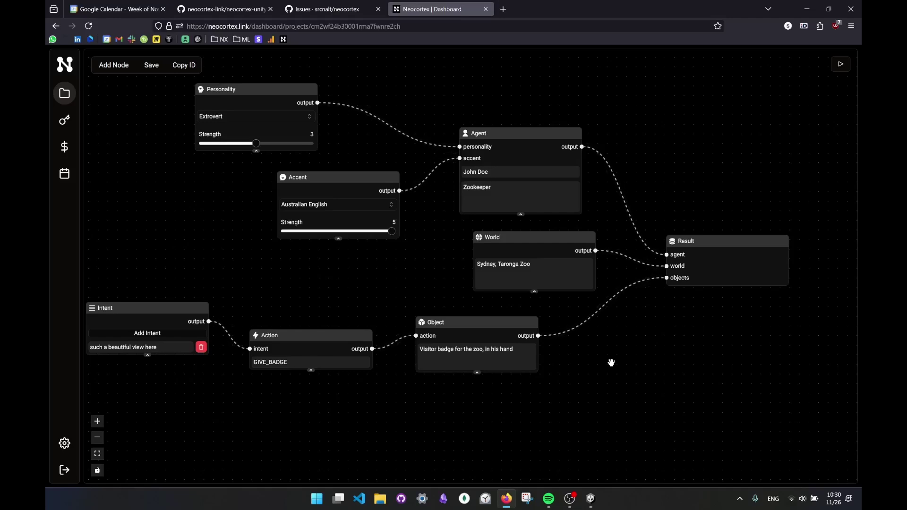
{"action": "scroll", "coordinate": [589, 289], "scroll_direction": "down", "scroll_amount": 1}
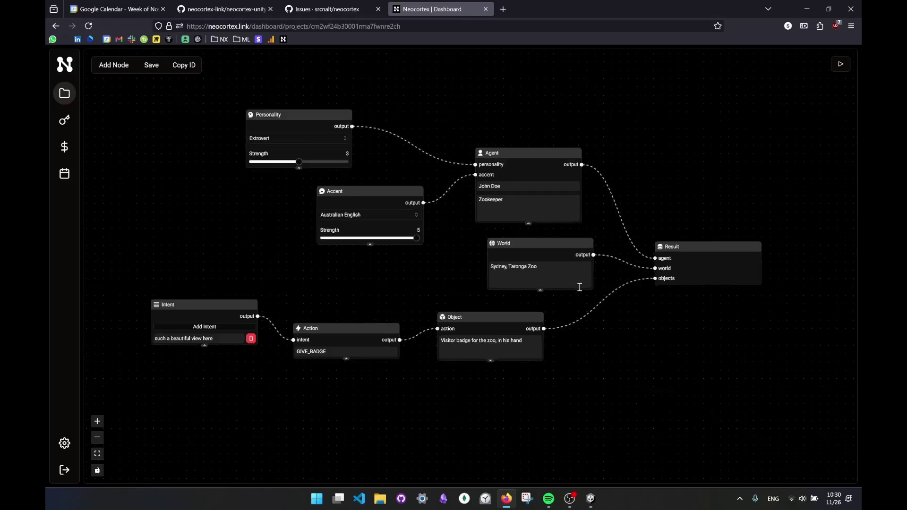
{"action": "scroll", "coordinate": [664, 186], "scroll_direction": "left", "scroll_amount": 1}
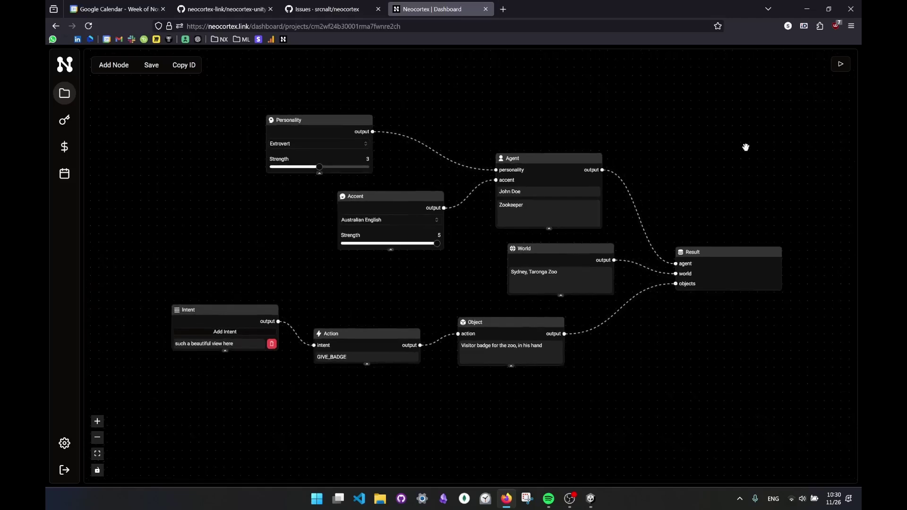
- Briefly open and close Test Chat, then return to the Projects list via the sidebar folder
{"action": "left_click", "coordinate": [840, 64]}
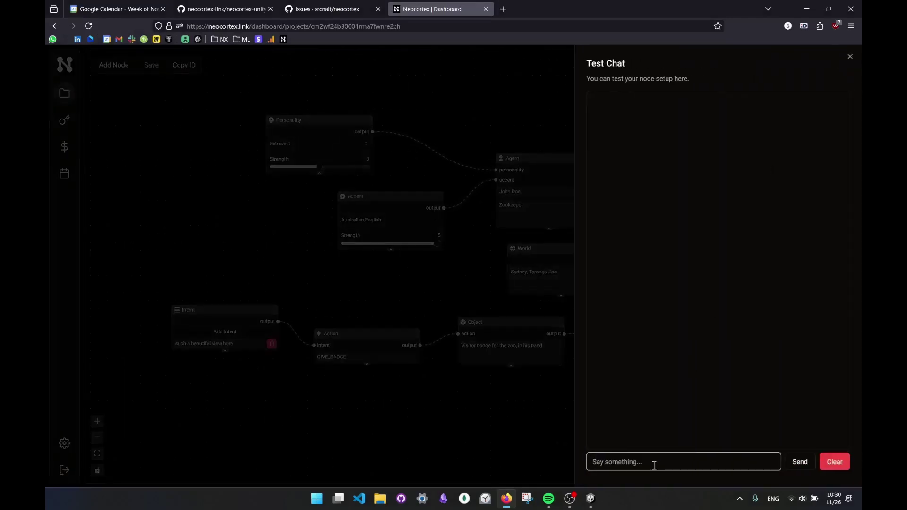
{"action": "left_click", "coordinate": [643, 464]}
{"action": "left_click", "coordinate": [462, 121]}
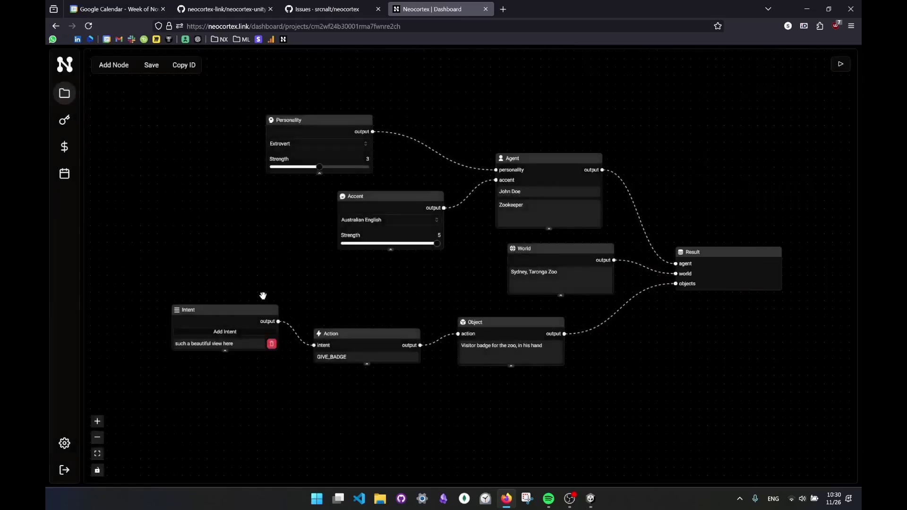
{"action": "left_click", "coordinate": [65, 93]}
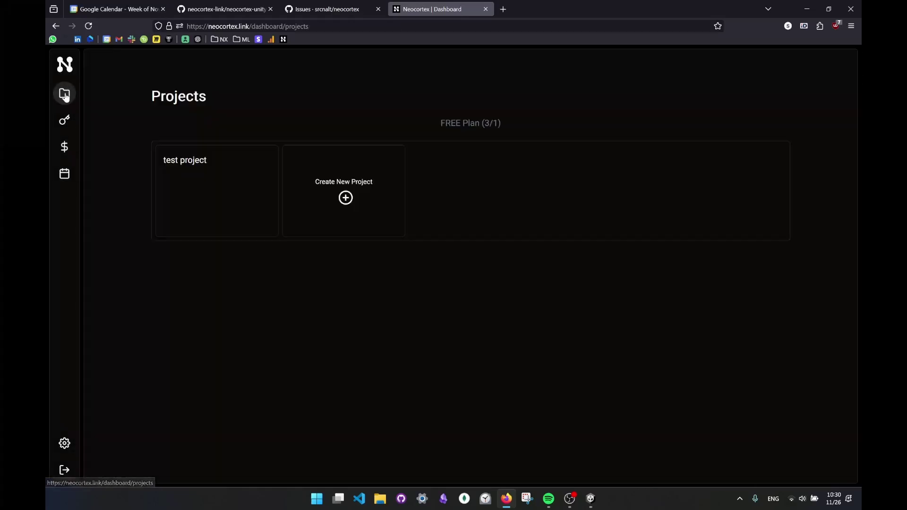
- Create a new project named 'Unity Test'
{"action": "left_click", "coordinate": [350, 201]}
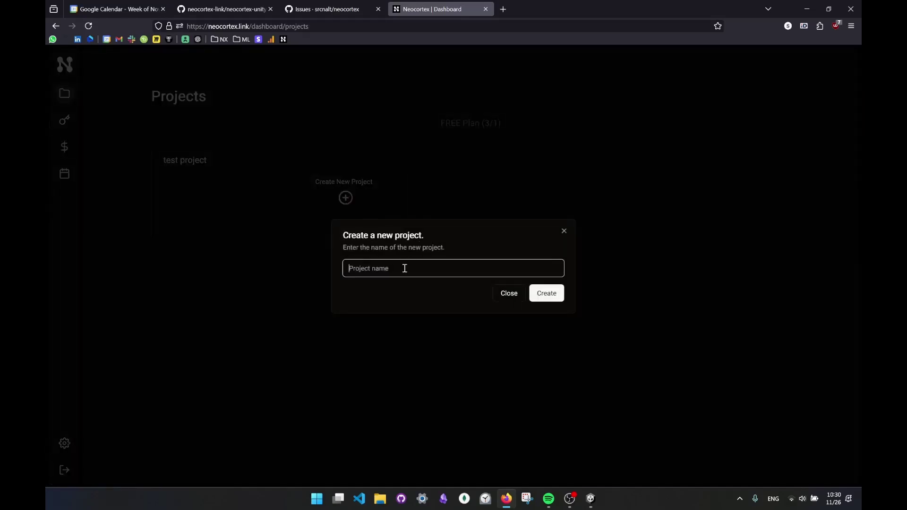
{"action": "type", "text": "Unity Test"}
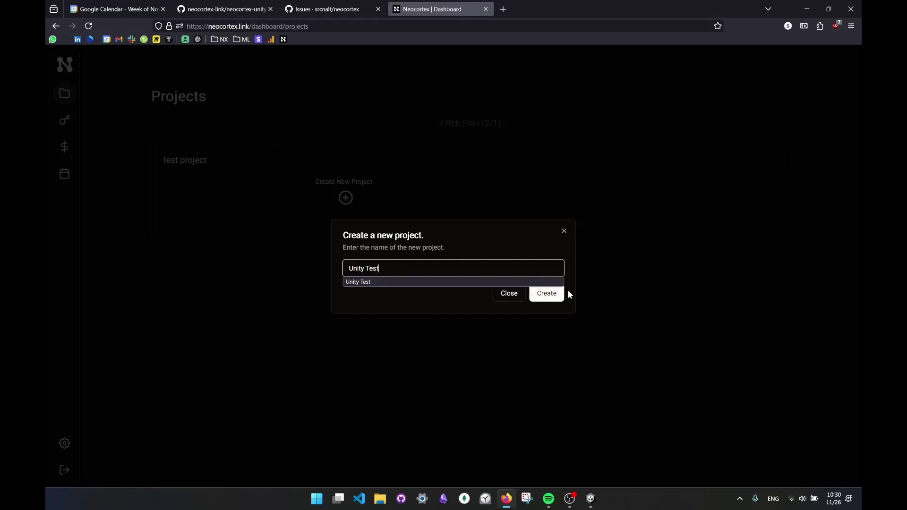
{"action": "left_click", "coordinate": [554, 295]}
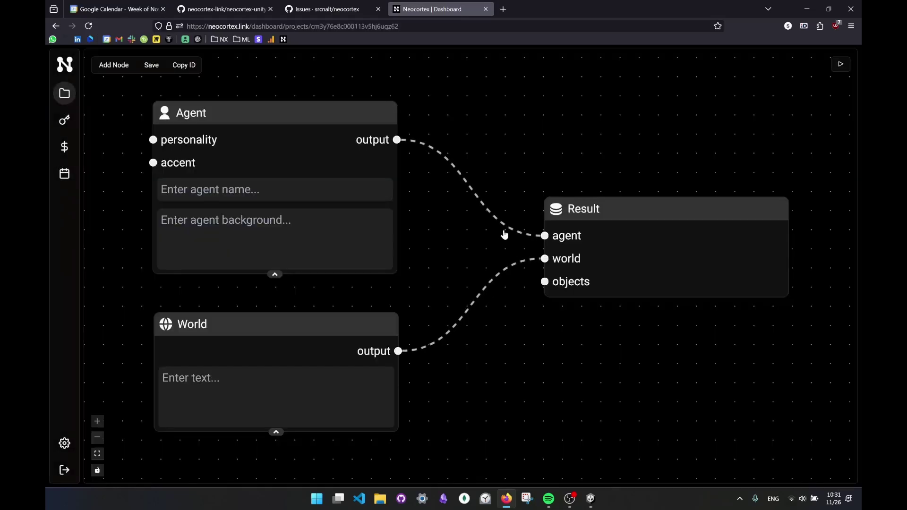
- Pan the new graph and arrange the Result, Agent and World nodes
{"action": "scroll", "coordinate": [504, 235], "scroll_direction": "down", "scroll_amount": 3}
{"action": "left_click_drag", "start_coordinate": [543, 180], "coordinate": [574, 187]}
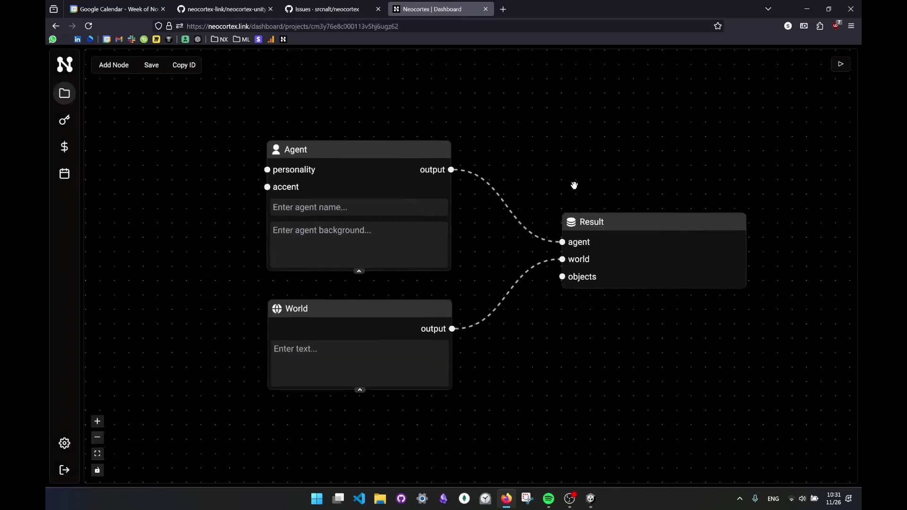
{"action": "mouse_move", "coordinate": [625, 223]}
{"action": "left_mouse_down"}
{"action": "mouse_move", "coordinate": [652, 224]}
{"action": "mouse_move", "coordinate": [630, 231]}
{"action": "left_mouse_up"}
{"action": "left_click_drag", "start_coordinate": [358, 149], "coordinate": [334, 134]}
{"action": "left_click_drag", "start_coordinate": [356, 311], "coordinate": [334, 316]}
- Name the agent Sarge, describe it as 'An engineer', and set the world to 'Tallinn, Estonia'
{"action": "left_click", "coordinate": [341, 195]}
{"action": "type", "text": "Sarge"}
{"action": "left_click", "coordinate": [335, 222]}
{"action": "type", "text": "An eng"}
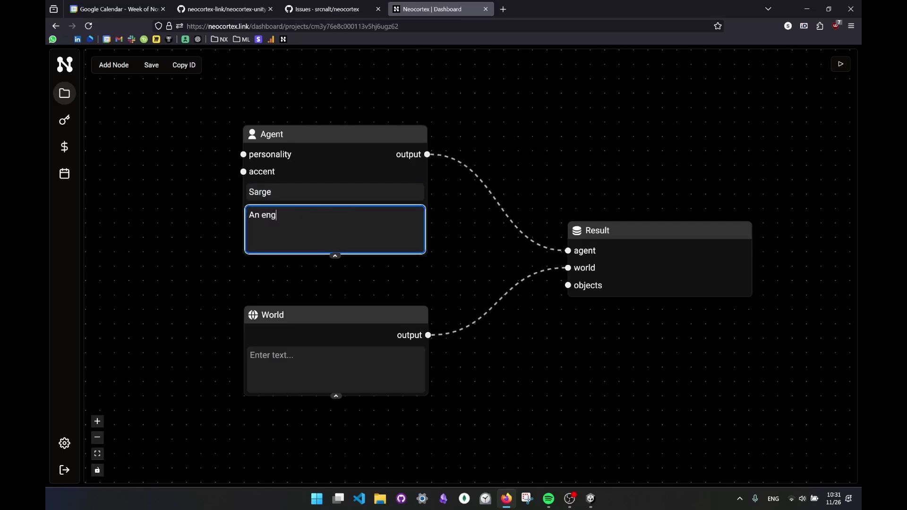
{"action": "type", "text": "ineer"}
{"action": "left_click", "coordinate": [306, 347]}
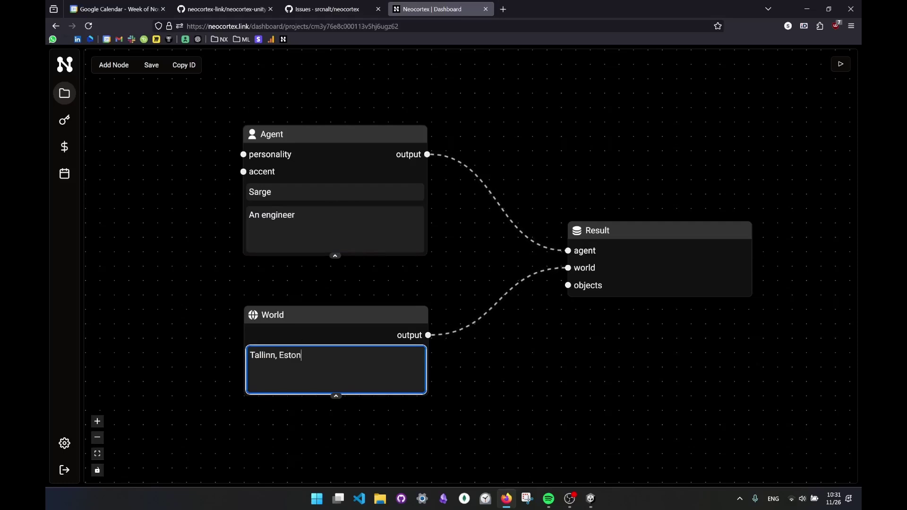
{"action": "left_click", "coordinate": [510, 366]}
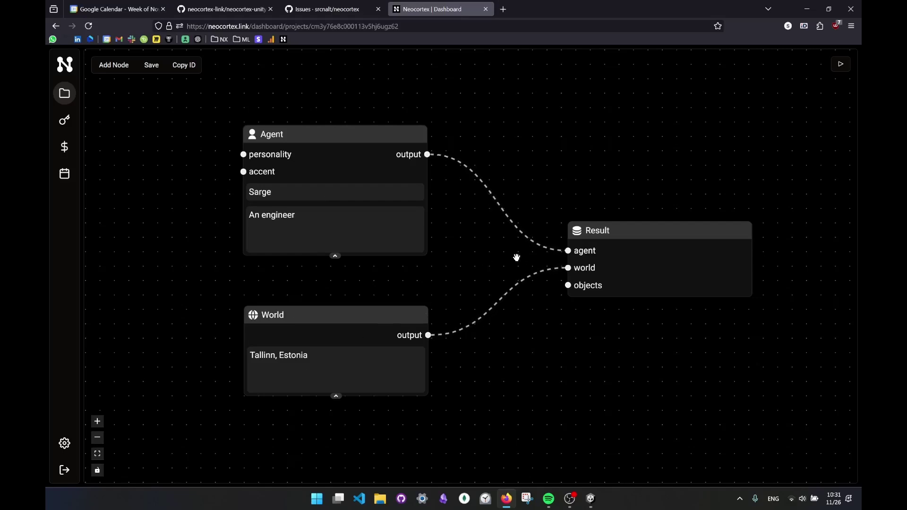
- Send 'Hi' to the agent in Test Chat and close it after the greeting
{"action": "left_click", "coordinate": [841, 65]}
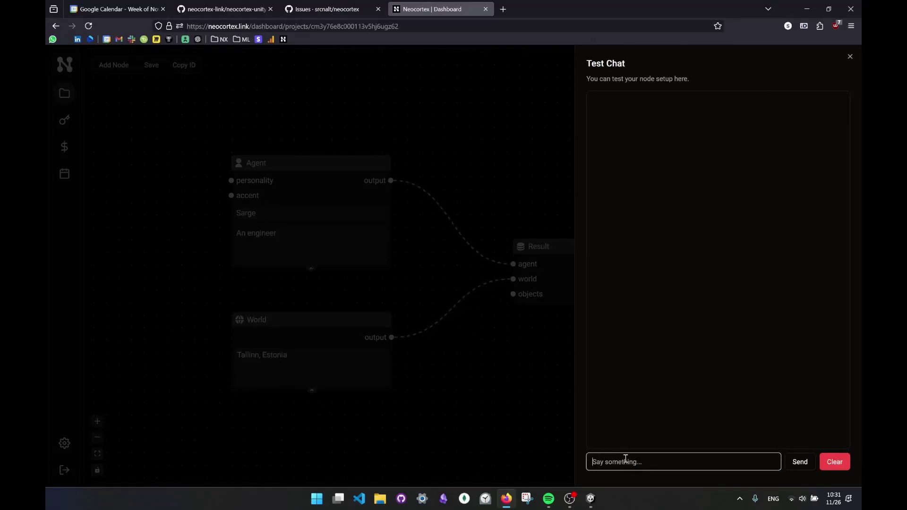
{"action": "type", "text": "Hi!"}
{"action": "key", "text": "Return"}
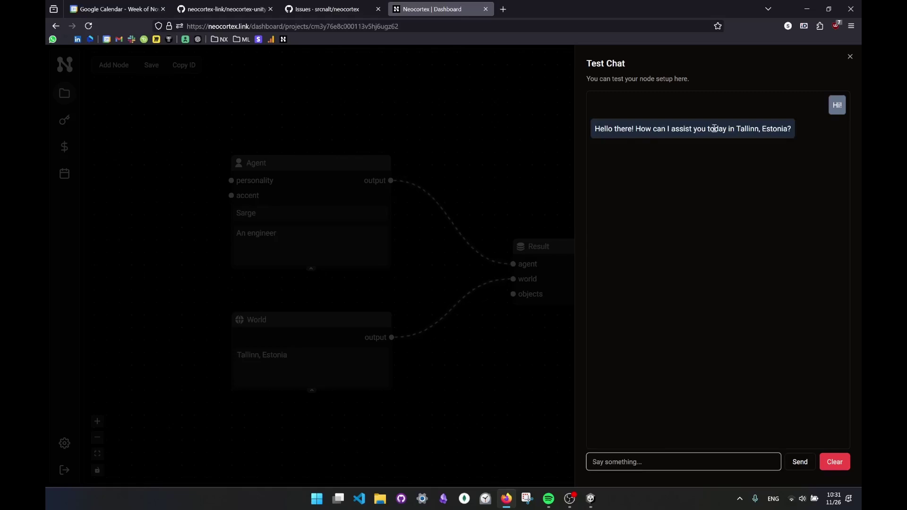
{"action": "left_click", "coordinate": [331, 356]}
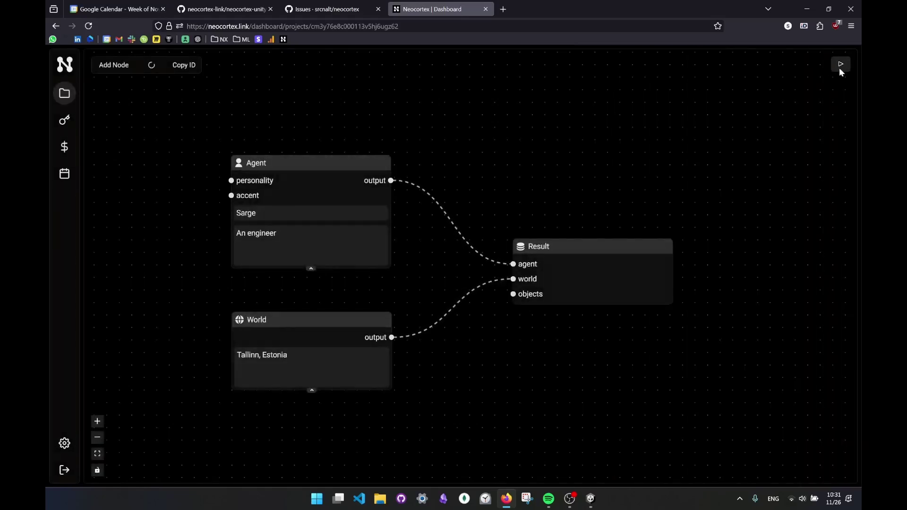
- Ask the agent 'Who are you' and close the chat once it introduces itself
{"action": "left_click", "coordinate": [841, 64]}
{"action": "type", "text": "Whoi are y"}
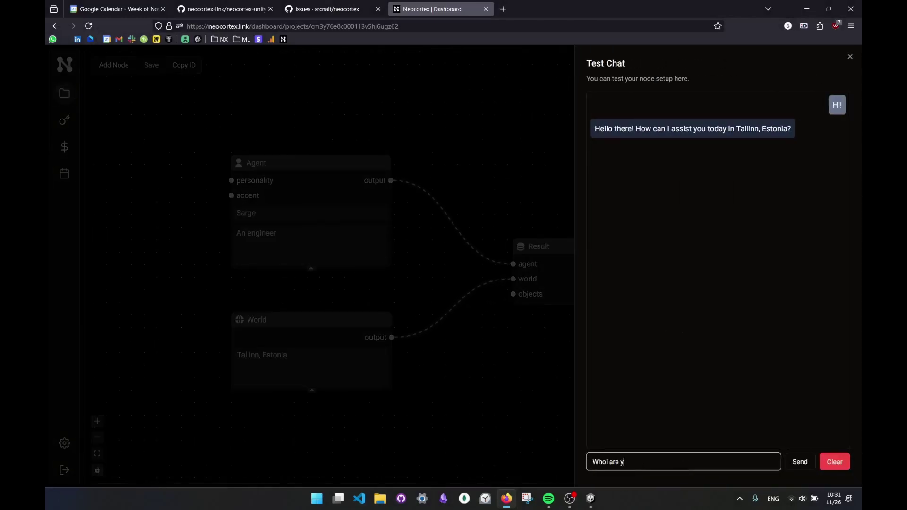
{"action": "type", "text": "ho are you"}
{"action": "key", "text": "Return"}
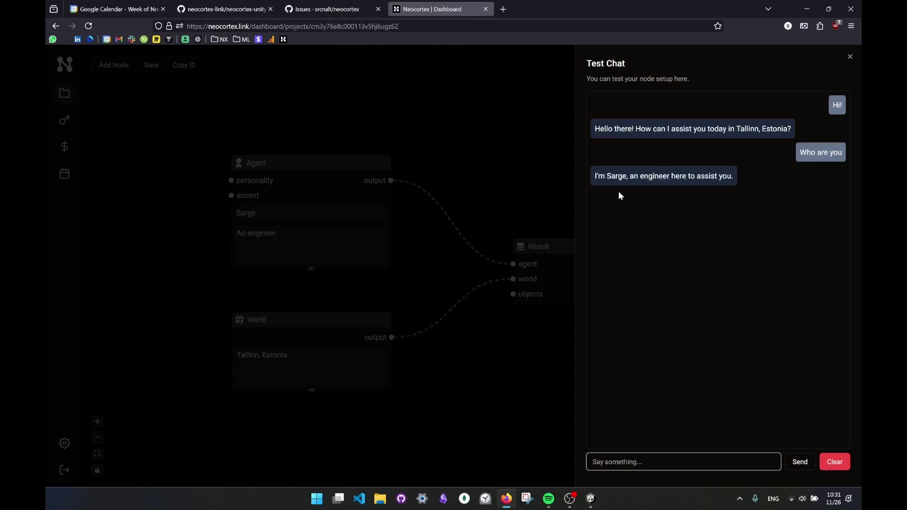
{"action": "left_click", "coordinate": [850, 57]}
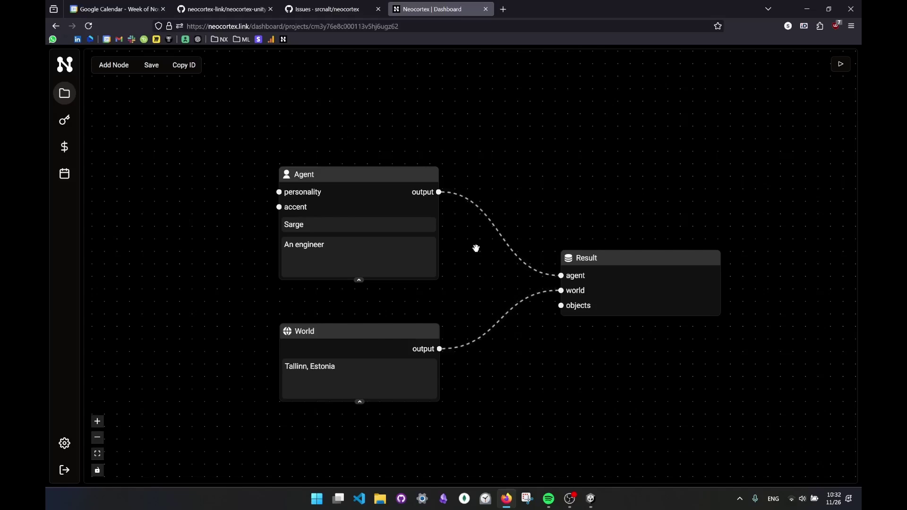
- Append a comma to the agent description so it reads 'An engineer,' and nudge the World node
{"action": "left_click", "coordinate": [364, 253]}
{"action": "type", "text": ","}
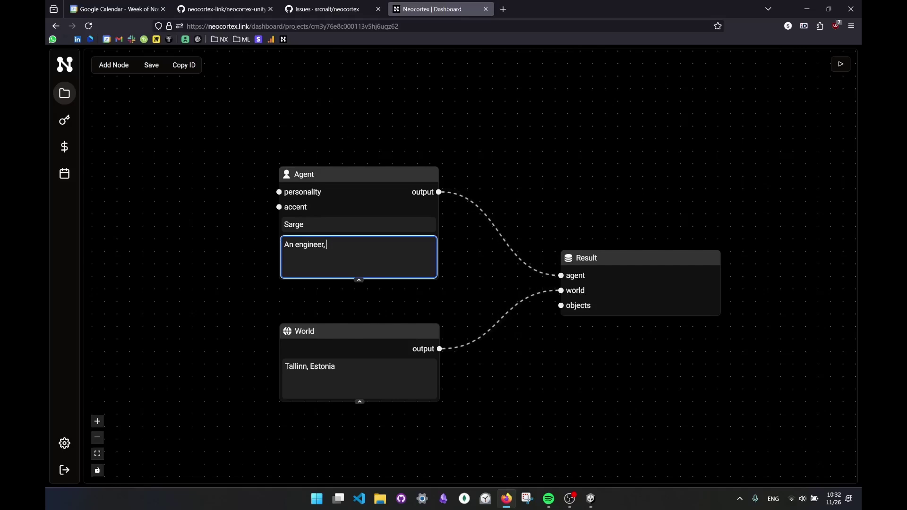
{"action": "left_click", "coordinate": [361, 368]}
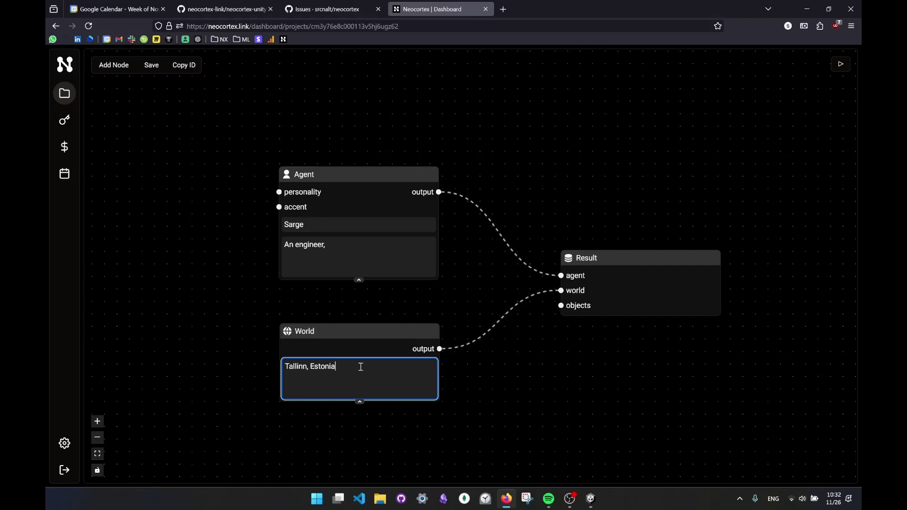
{"action": "left_click_drag", "start_coordinate": [379, 334], "coordinate": [382, 344]}
{"action": "left_click_drag", "start_coordinate": [335, 271], "coordinate": [401, 274]}
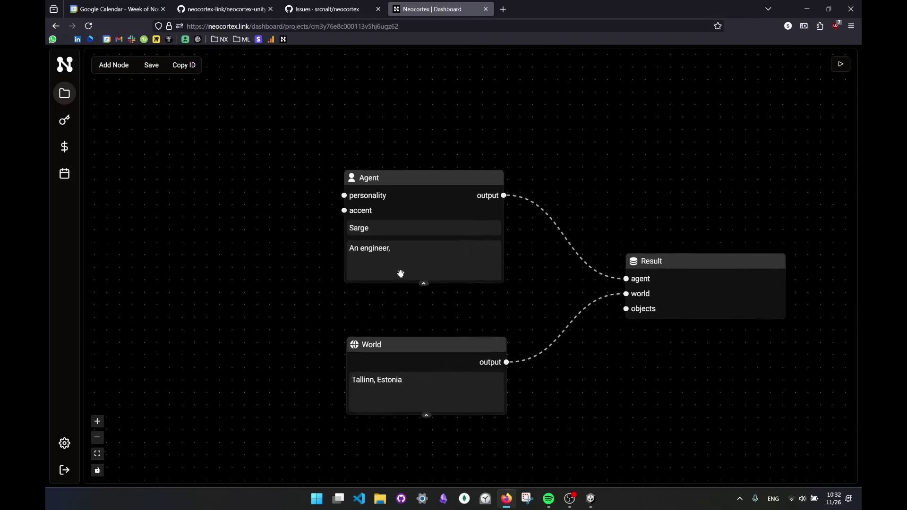
- Add a Personality node wired to the agent, set to Extrovert at strength 5
{"action": "right_click", "coordinate": [191, 140]}
{"action": "left_click", "coordinate": [142, 136]}
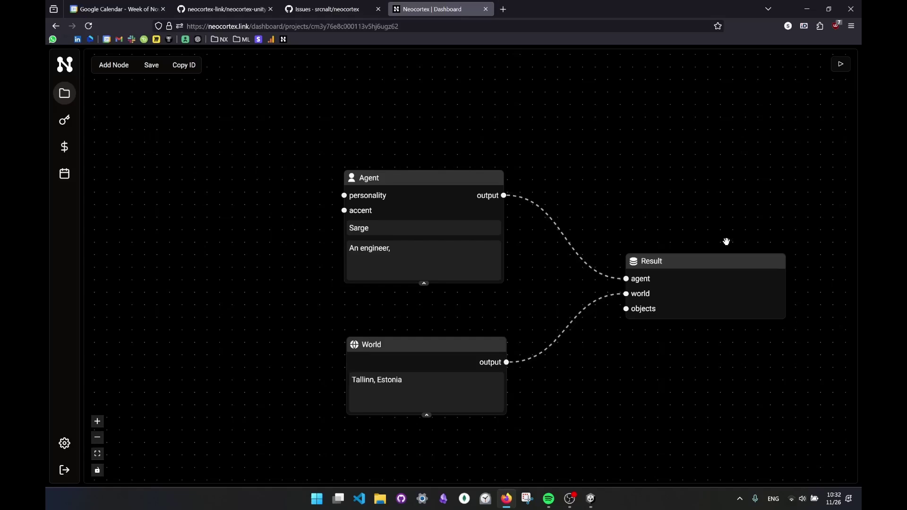
{"action": "right_click", "coordinate": [169, 140]}
{"action": "mouse_move", "coordinate": [197, 150]}
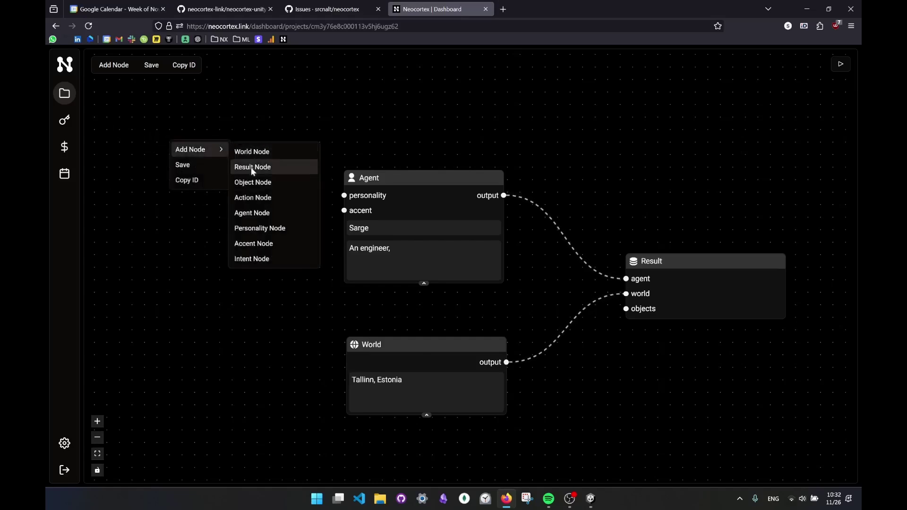
{"action": "left_click", "coordinate": [259, 229]}
{"action": "left_click_drag", "start_coordinate": [328, 240], "coordinate": [189, 129]}
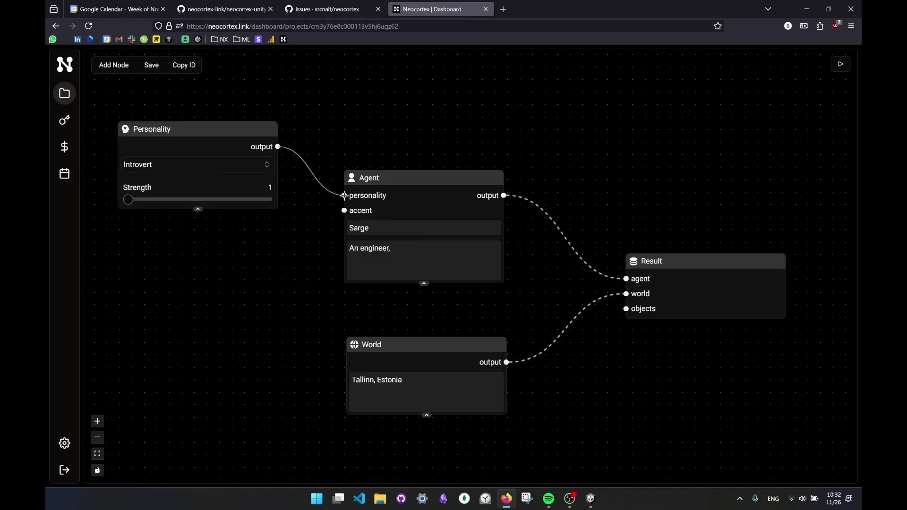
{"action": "left_click", "coordinate": [156, 165]}
{"action": "left_click", "coordinate": [137, 198]}
{"action": "left_click", "coordinate": [163, 200]}
{"action": "left_click_drag", "start_coordinate": [186, 201], "coordinate": [270, 200]}
- Add an Accent node wired to the agent's accent input, set to American Accent at strength 5
{"action": "right_click", "coordinate": [163, 252]}
{"action": "mouse_move", "coordinate": [203, 259]}
{"action": "left_click", "coordinate": [250, 355]}
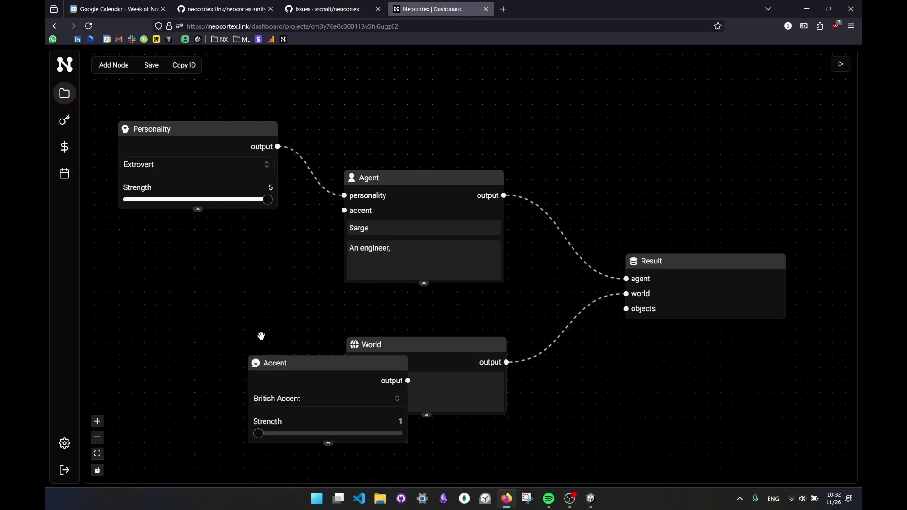
{"action": "left_click_drag", "start_coordinate": [300, 409], "coordinate": [188, 312]}
{"action": "left_click", "coordinate": [189, 305]}
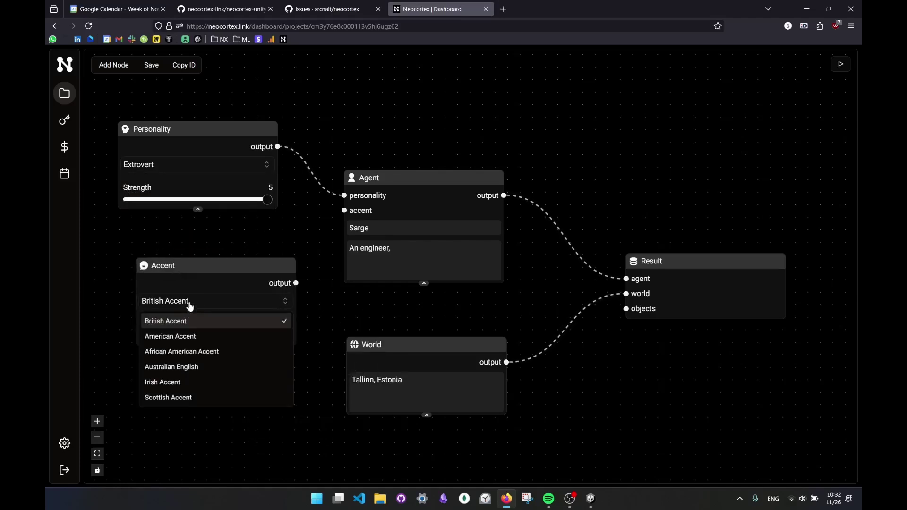
{"action": "left_click", "coordinate": [197, 332]}
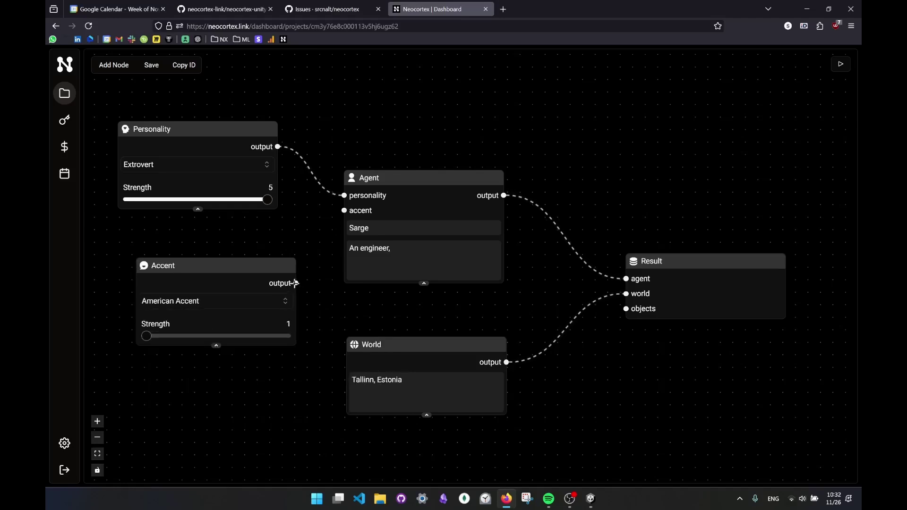
{"action": "left_click_drag", "start_coordinate": [295, 282], "coordinate": [344, 210]}
{"action": "left_click_drag", "start_coordinate": [249, 262], "coordinate": [264, 219]}
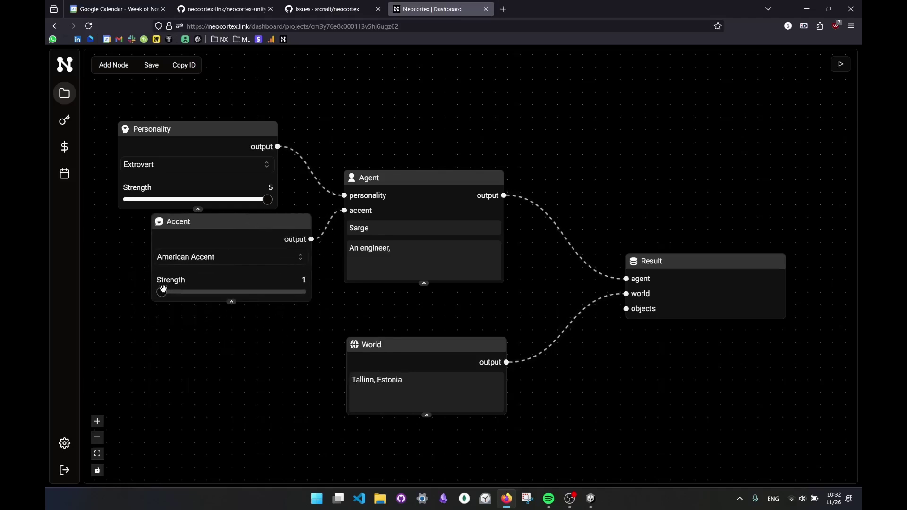
{"action": "left_click_drag", "start_coordinate": [162, 291], "coordinate": [306, 291]}
{"action": "left_click_drag", "start_coordinate": [265, 222], "coordinate": [246, 241]}
{"action": "left_click_drag", "start_coordinate": [207, 133], "coordinate": [170, 133]}
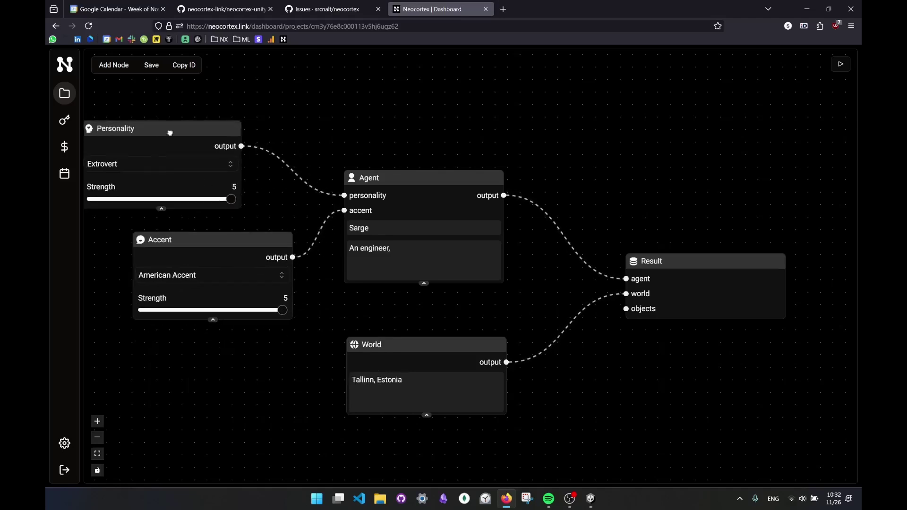
- Confirm the accent remains American Accent, then bring up Test Chat to try the agent
{"action": "scroll", "coordinate": [312, 106], "scroll_direction": "down", "scroll_amount": 2}
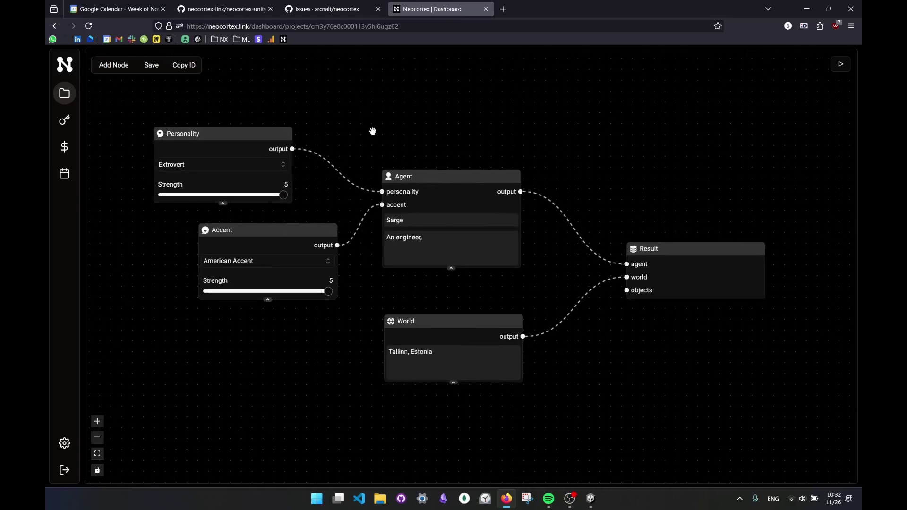
{"action": "left_click", "coordinate": [262, 262]}
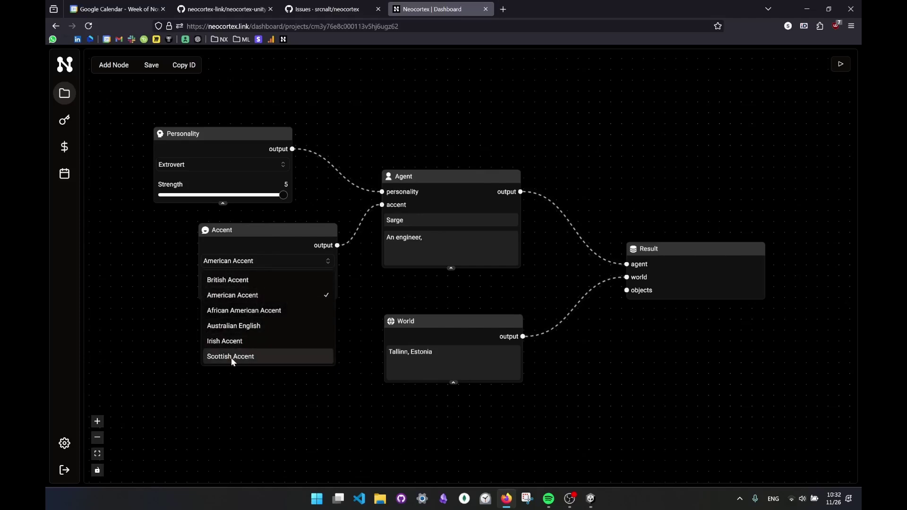
{"action": "left_click", "coordinate": [321, 202]}
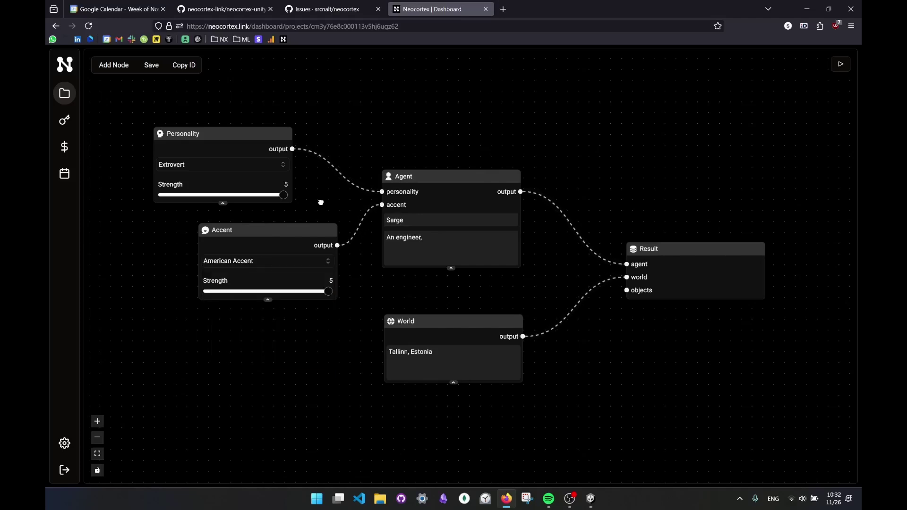
{"action": "left_click", "coordinate": [841, 64]}
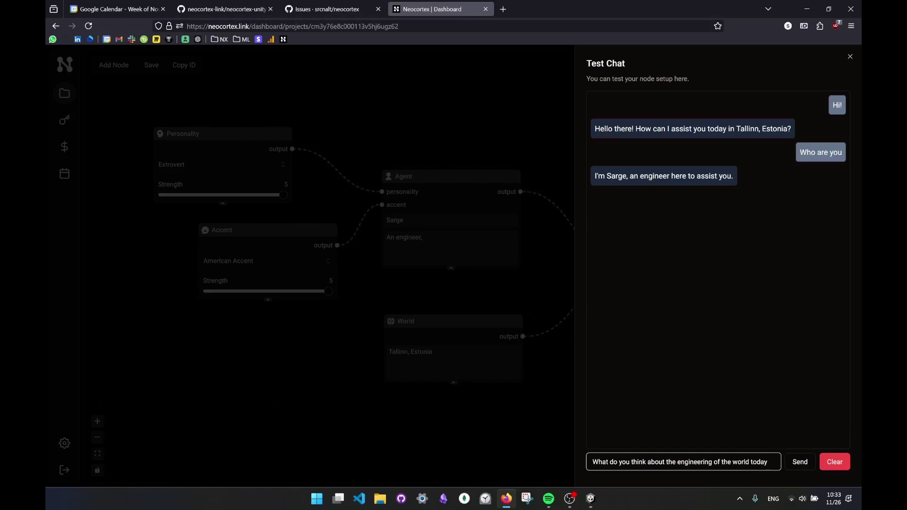
- Send the question about engineering in today's world and close Test Chat after Sarge replies
{"action": "left_click", "coordinate": [800, 462]}
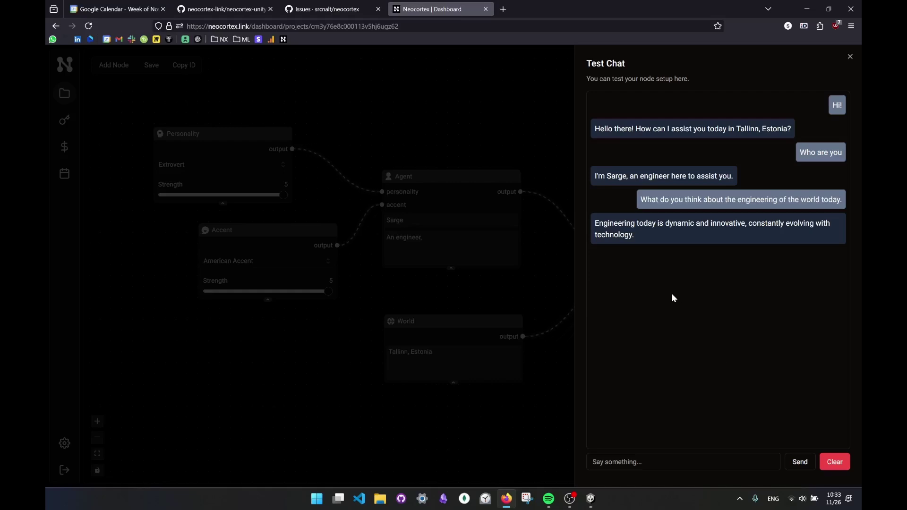
{"action": "left_click", "coordinate": [850, 58]}
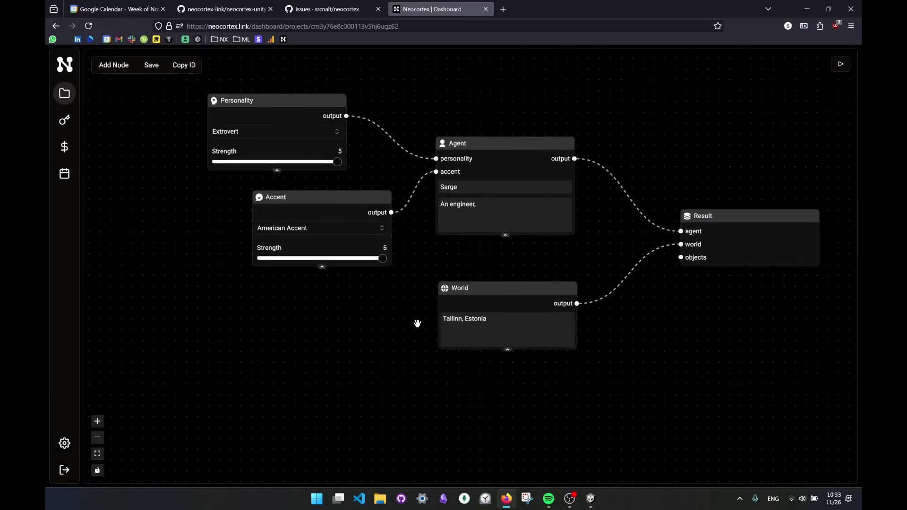
- Add an Object node connected to the Result's objects input and arrange it beside the World node
{"action": "left_click_drag", "start_coordinate": [462, 302], "coordinate": [426, 267]}
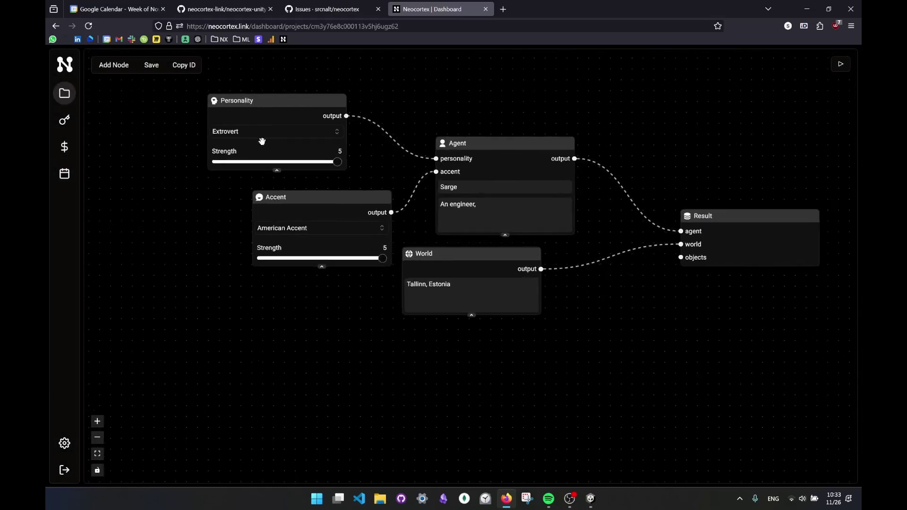
{"action": "right_click", "coordinate": [478, 355]}
{"action": "mouse_move", "coordinate": [499, 362]}
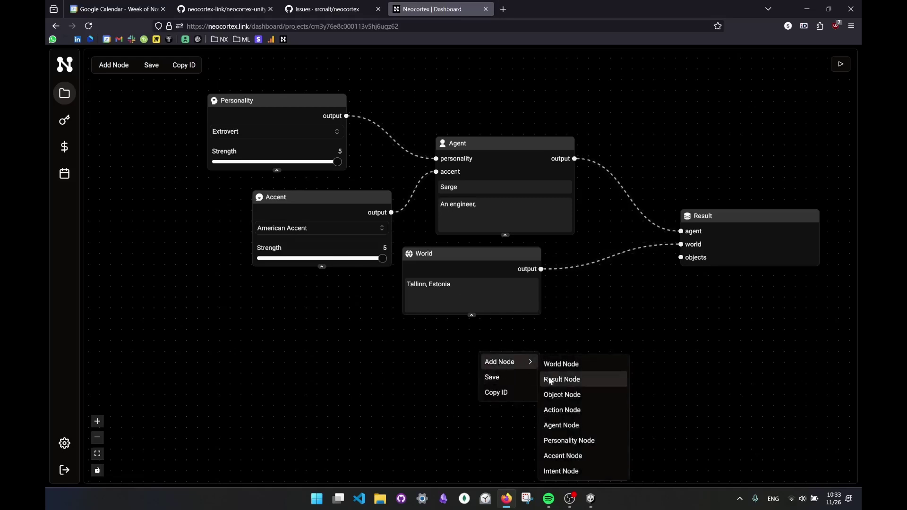
{"action": "left_click", "coordinate": [568, 397]}
{"action": "left_click_drag", "start_coordinate": [577, 409], "coordinate": [442, 366]}
{"action": "left_click_drag", "start_coordinate": [571, 379], "coordinate": [681, 258]}
{"action": "left_click_drag", "start_coordinate": [690, 328], "coordinate": [668, 331]}
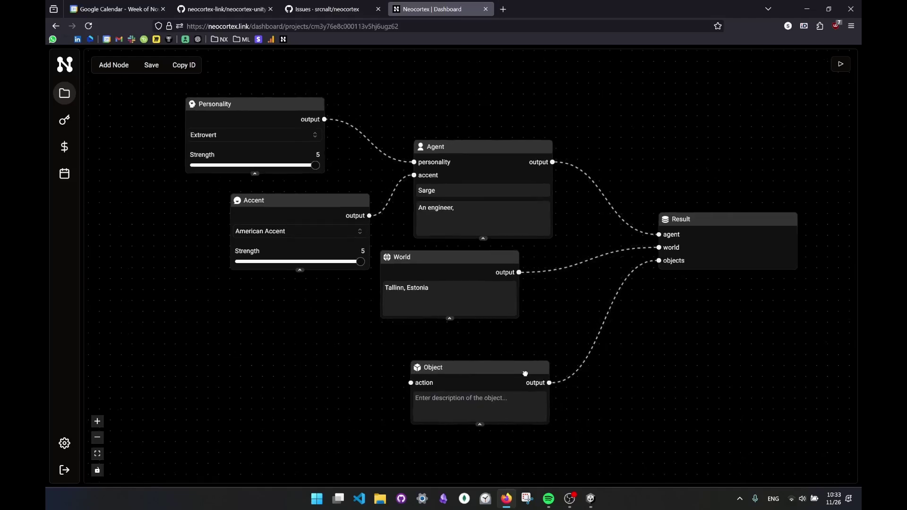
{"action": "left_click_drag", "start_coordinate": [520, 374], "coordinate": [509, 366]}
{"action": "left_click_drag", "start_coordinate": [468, 258], "coordinate": [490, 262]}
{"action": "left_click_drag", "start_coordinate": [475, 365], "coordinate": [485, 362]}
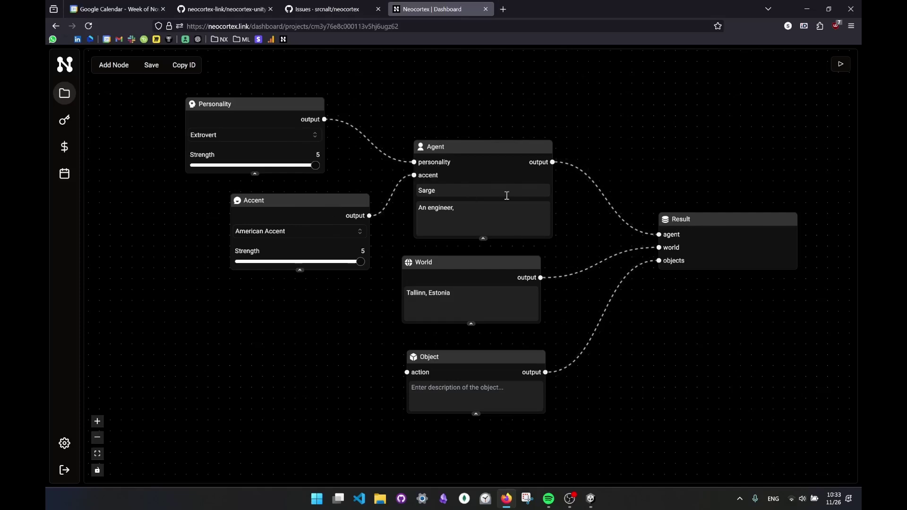
- Remove the accidentally added second Object node and pan the graph back into view
{"action": "left_click_drag", "start_coordinate": [552, 402], "coordinate": [506, 345]}
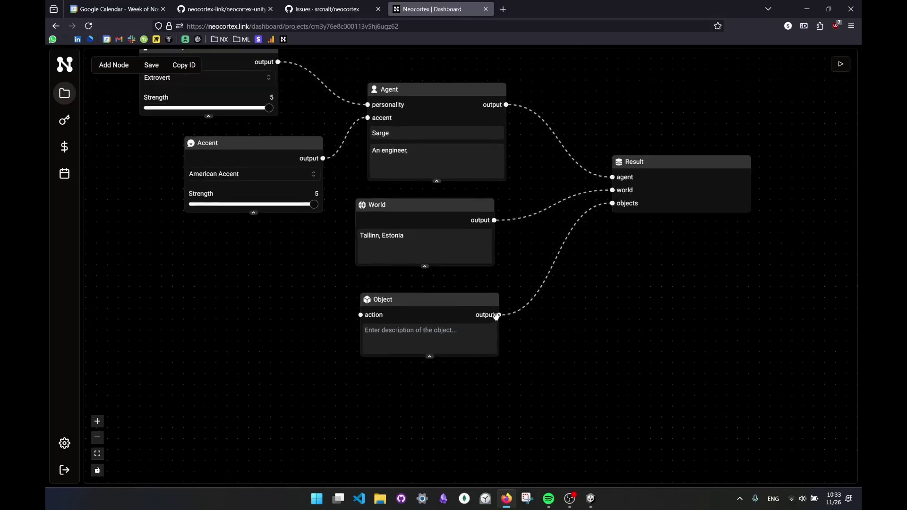
{"action": "right_click", "coordinate": [442, 398]}
{"action": "mouse_move", "coordinate": [475, 406]}
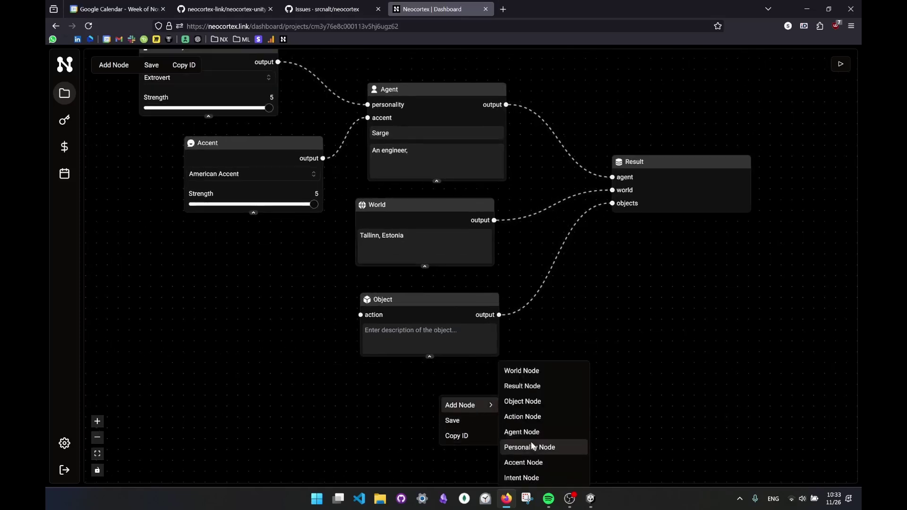
{"action": "left_click", "coordinate": [522, 401]}
{"action": "left_click_drag", "start_coordinate": [643, 412], "coordinate": [612, 203]}
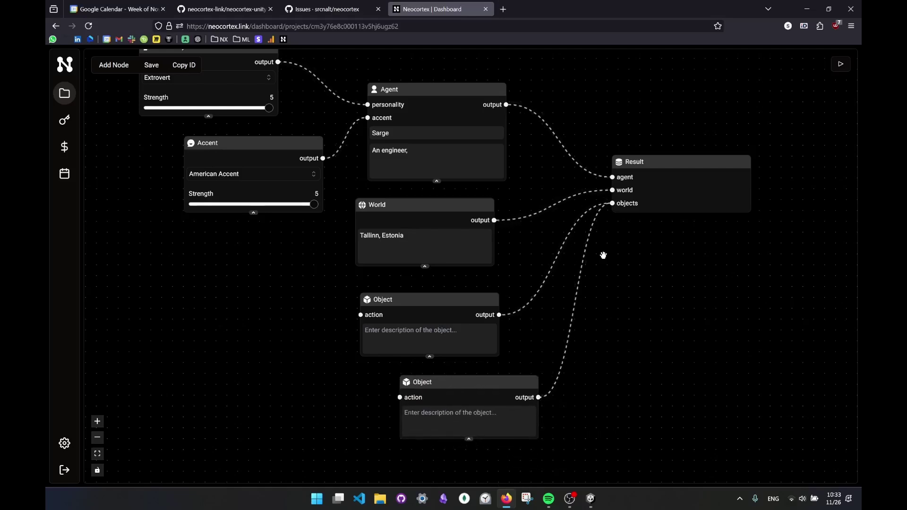
{"action": "key", "text": "BackSpace"}
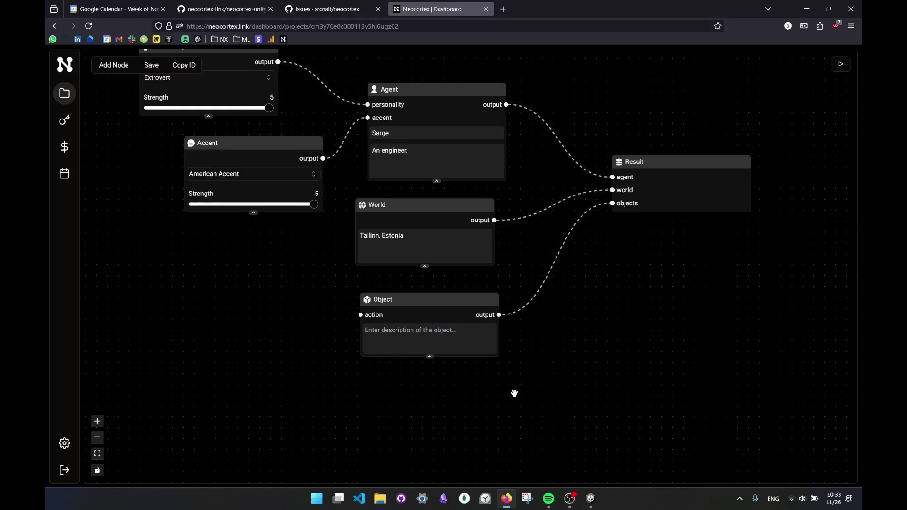
{"action": "left_click_drag", "start_coordinate": [434, 390], "coordinate": [486, 406]}
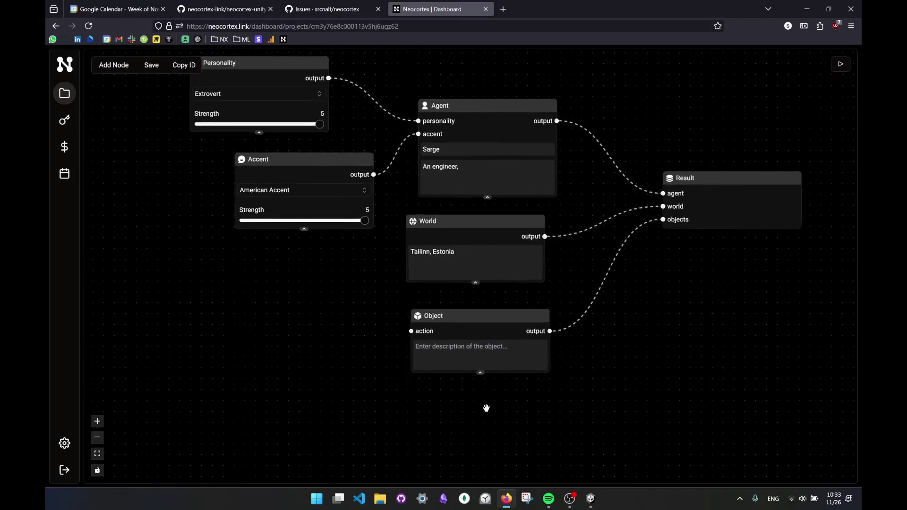
- Describe the Object node as 'A key to the server room'
{"action": "left_click", "coordinate": [433, 348]}
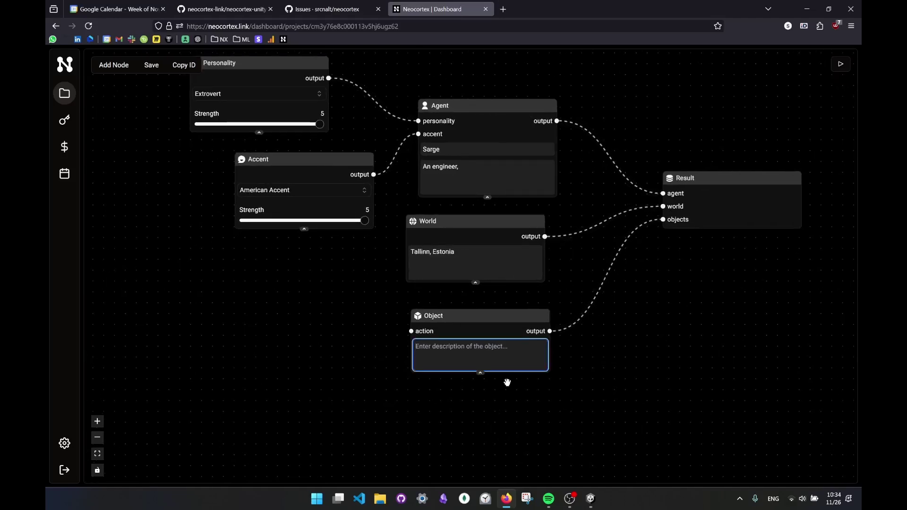
{"action": "type", "text": "A key to the server room"}
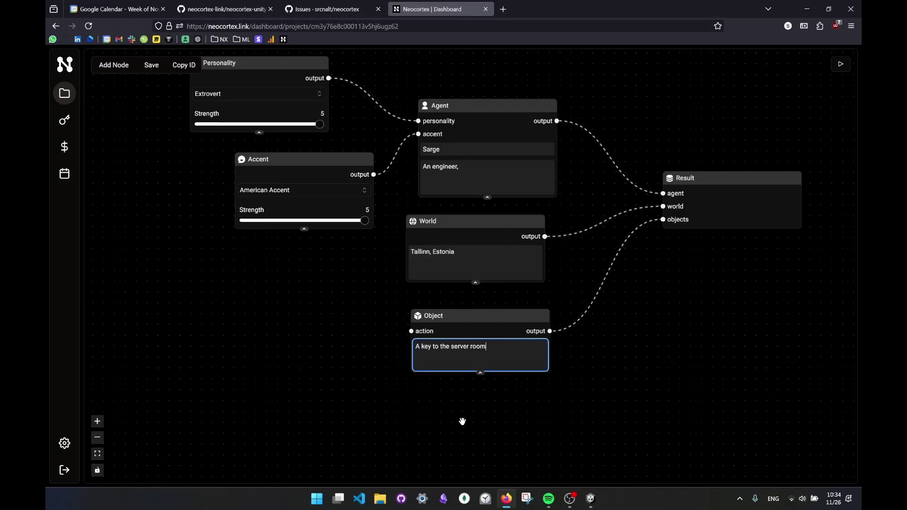
{"action": "left_click", "coordinate": [462, 424]}
{"action": "left_click_drag", "start_coordinate": [452, 319], "coordinate": [450, 328]}
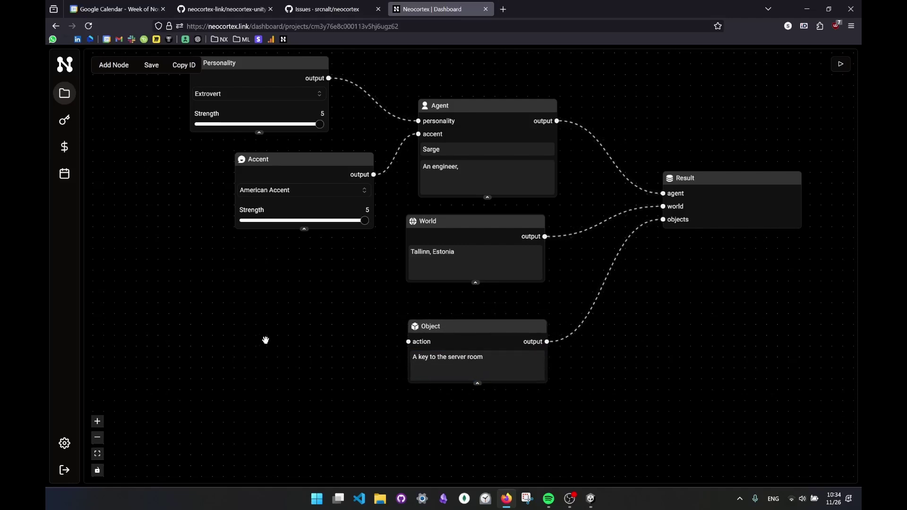
- Add an Action node with keyword GIVE_KEY to the left of the Object node
{"action": "right_click", "coordinate": [226, 324]}
{"action": "mouse_move", "coordinate": [249, 330]}
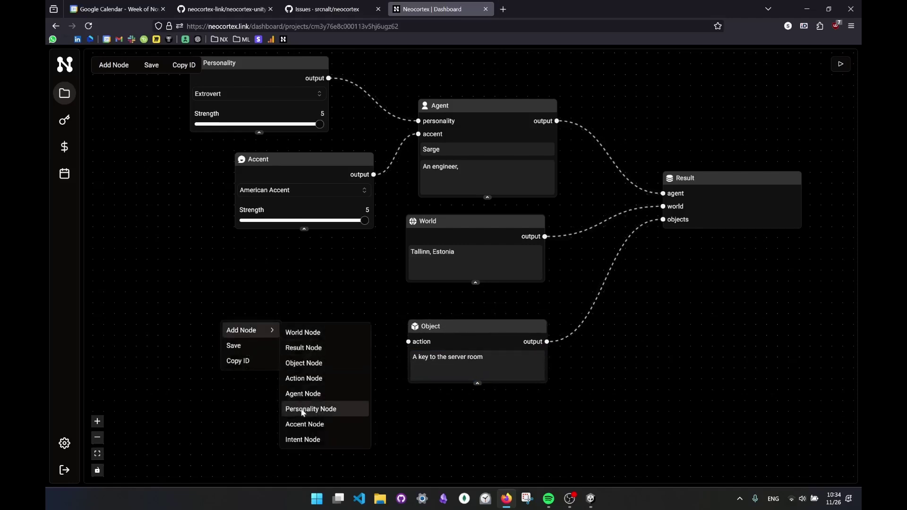
{"action": "left_click", "coordinate": [306, 385]}
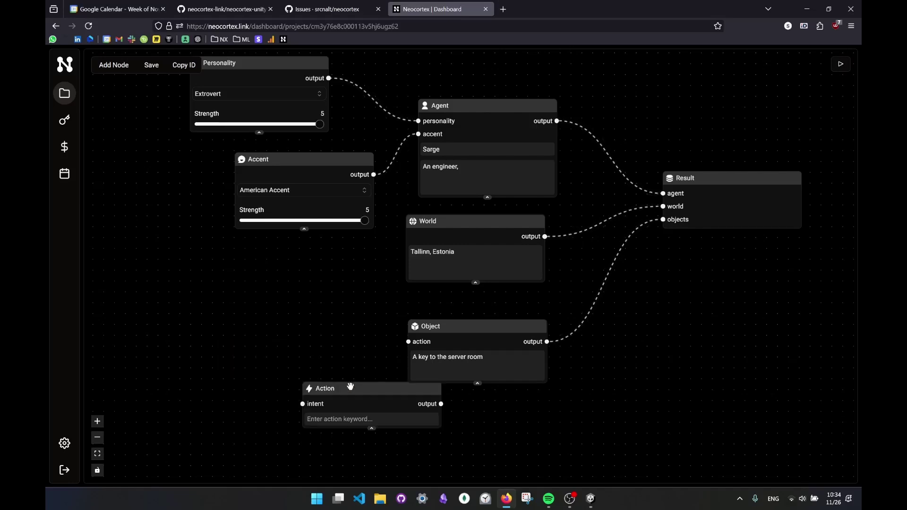
{"action": "left_click_drag", "start_coordinate": [307, 389], "coordinate": [241, 311]}
{"action": "left_click", "coordinate": [273, 339]}
{"action": "type", "text": "GIVE_KEY"}
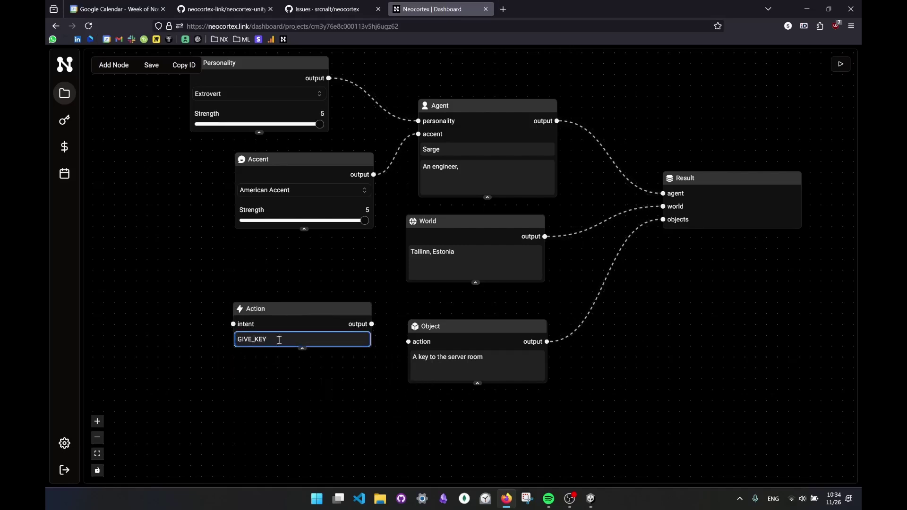
- Connect the GIVE_KEY Action's output to the Object node's action input
{"action": "left_click", "coordinate": [373, 324]}
{"action": "left_click_drag", "start_coordinate": [373, 325], "coordinate": [408, 342]}
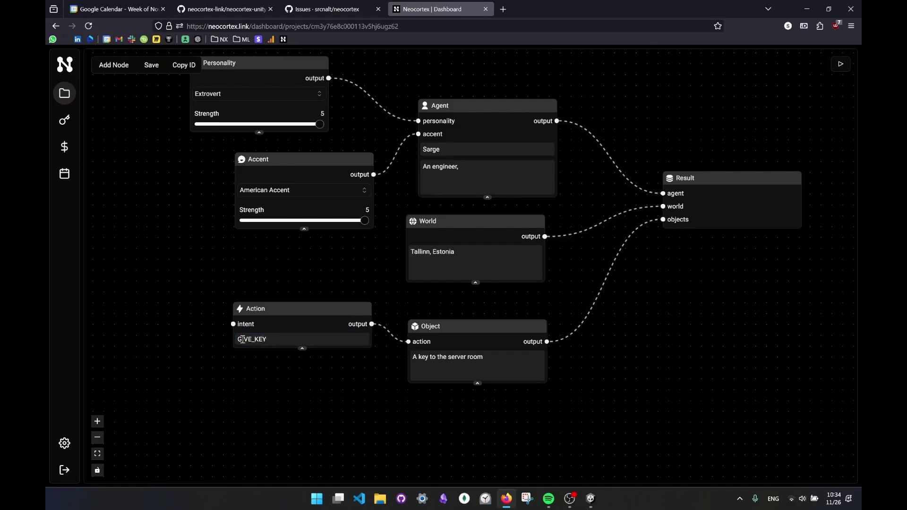
{"action": "mouse_move", "coordinate": [290, 319]}
{"action": "left_mouse_down"}
{"action": "mouse_move", "coordinate": [295, 327]}
{"action": "mouse_move", "coordinate": [293, 315]}
{"action": "left_mouse_up"}
{"action": "left_click_drag", "start_coordinate": [199, 320], "coordinate": [261, 323]}
{"action": "right_click", "coordinate": [168, 297]}
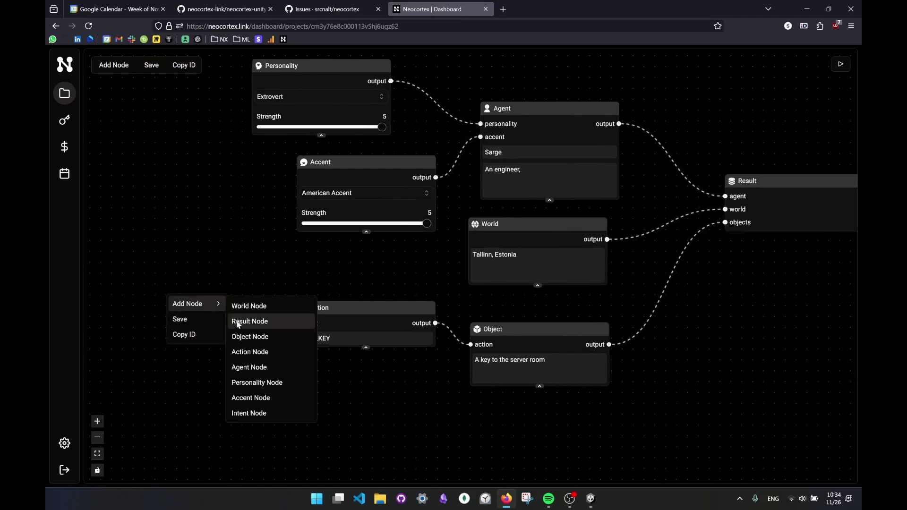
{"action": "left_click", "coordinate": [350, 351]}
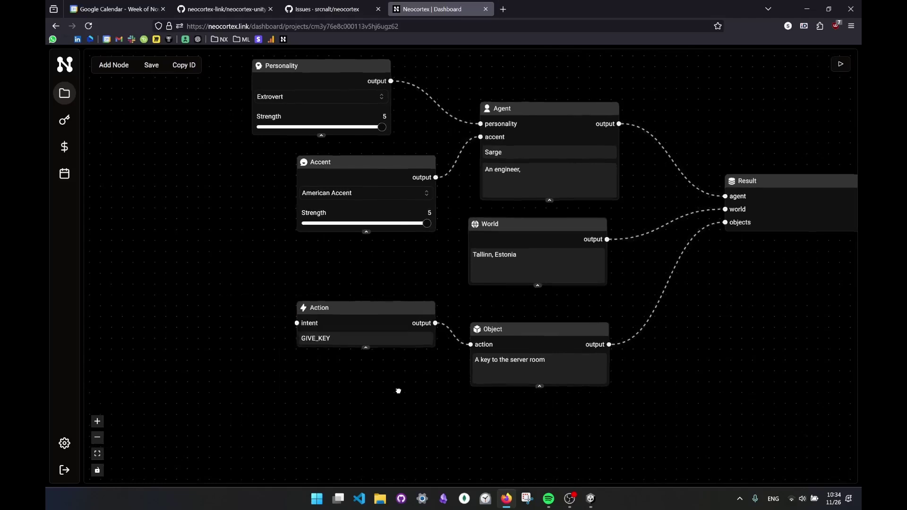
{"action": "left_click_drag", "start_coordinate": [385, 391], "coordinate": [339, 388]}
- In the test chat, ask 'How can I get into the server room.', answer 'I do.', then close it
{"action": "left_click", "coordinate": [841, 66]}
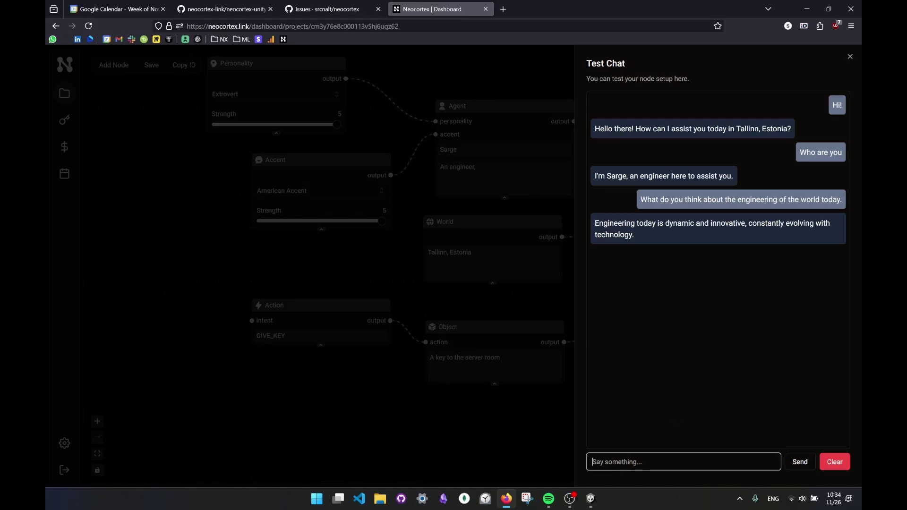
{"action": "left_click", "coordinate": [629, 464]}
{"action": "type", "text": "How can I get into the server room."}
{"action": "key", "text": "Return"}
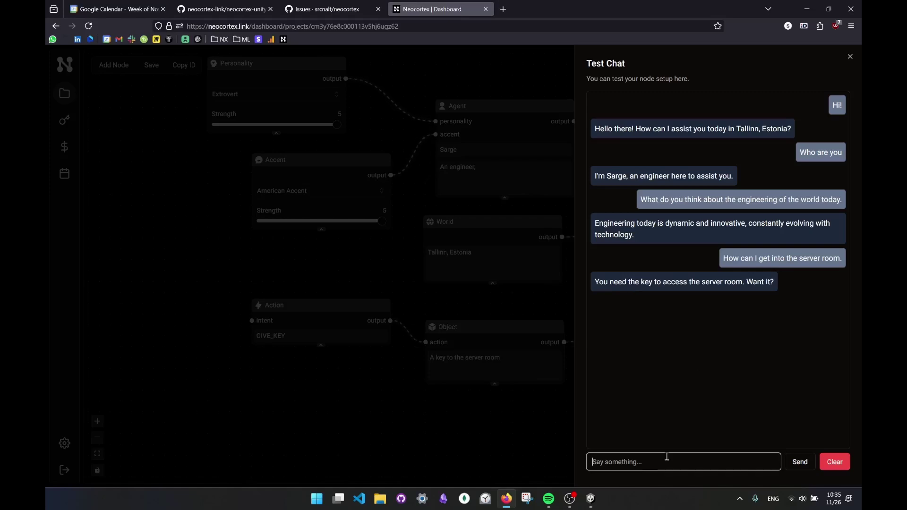
{"action": "type", "text": "I do."}
{"action": "key", "text": "Return"}
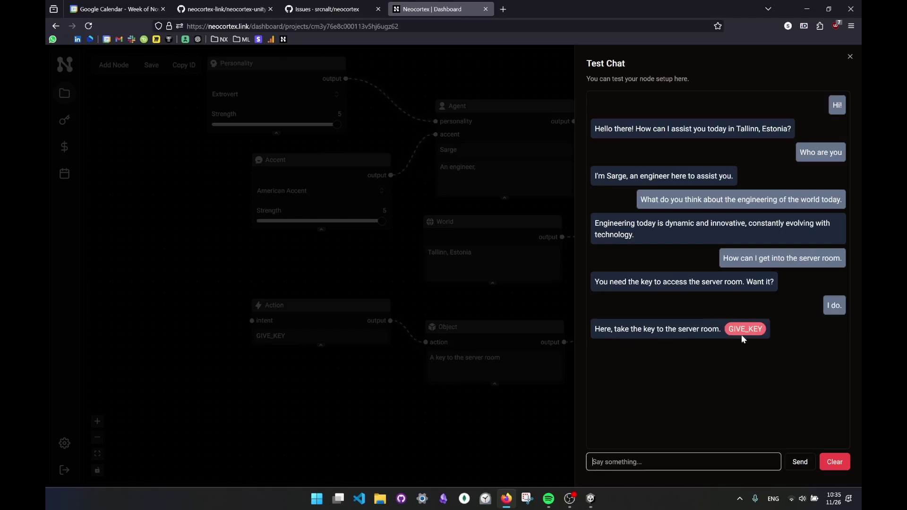
{"action": "left_click", "coordinate": [514, 426]}
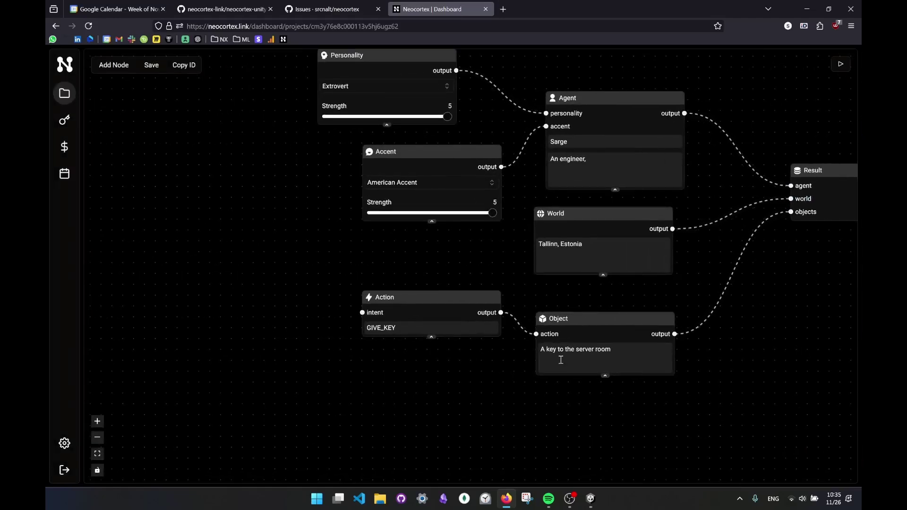
- Add an Intent node beside the GIVE_KEY Action node
{"action": "right_click", "coordinate": [204, 260]}
{"action": "mouse_move", "coordinate": [215, 270]}
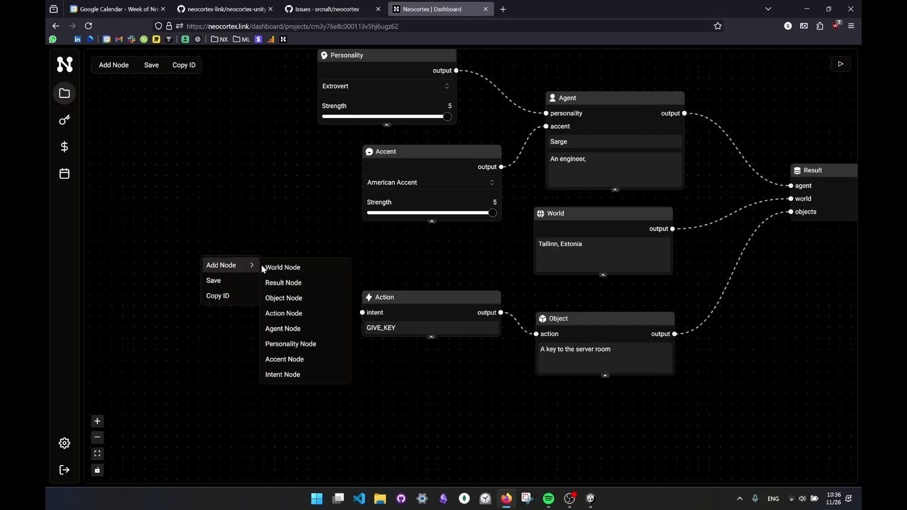
{"action": "left_click", "coordinate": [289, 376]}
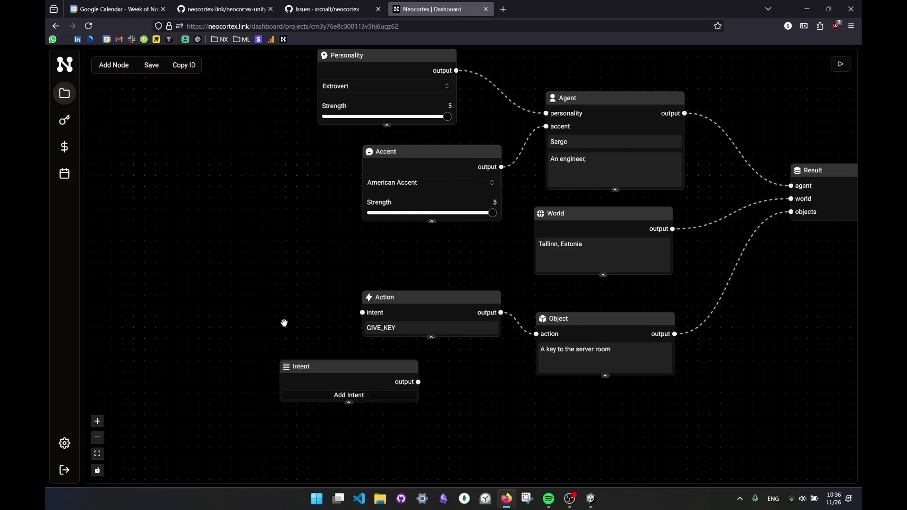
{"action": "left_click_drag", "start_coordinate": [307, 381], "coordinate": [181, 242]}
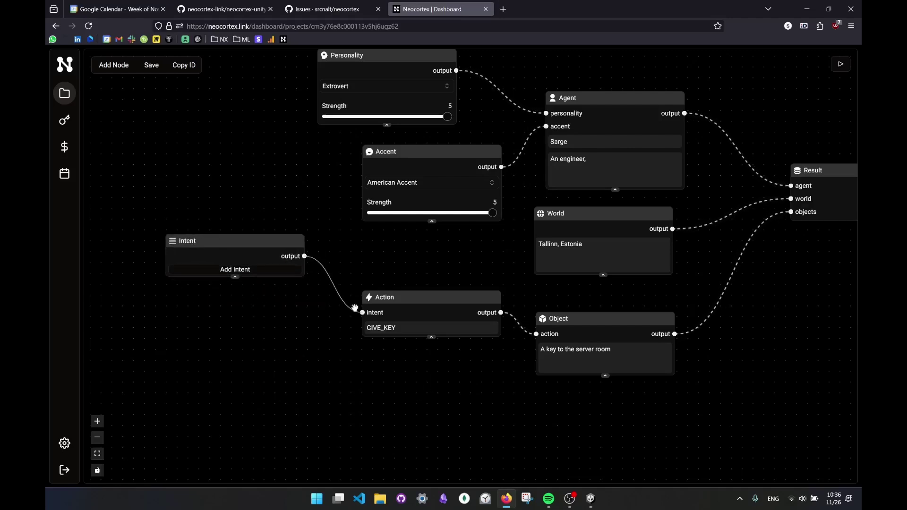
{"action": "left_click_drag", "start_coordinate": [239, 241], "coordinate": [237, 248]}
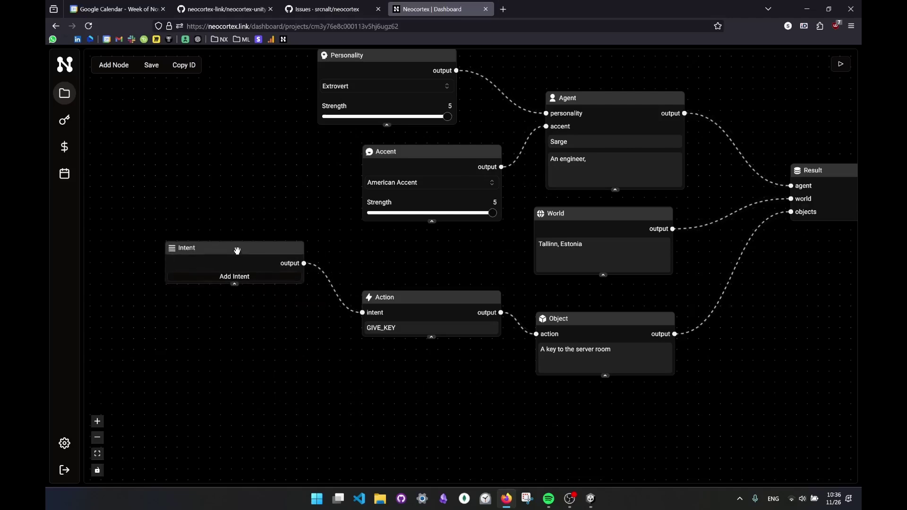
- Give the Intent node the phrases 'What is that room back there' and 'Such a nice weather today'
{"action": "left_click", "coordinate": [233, 278]}
{"action": "left_click", "coordinate": [195, 294]}
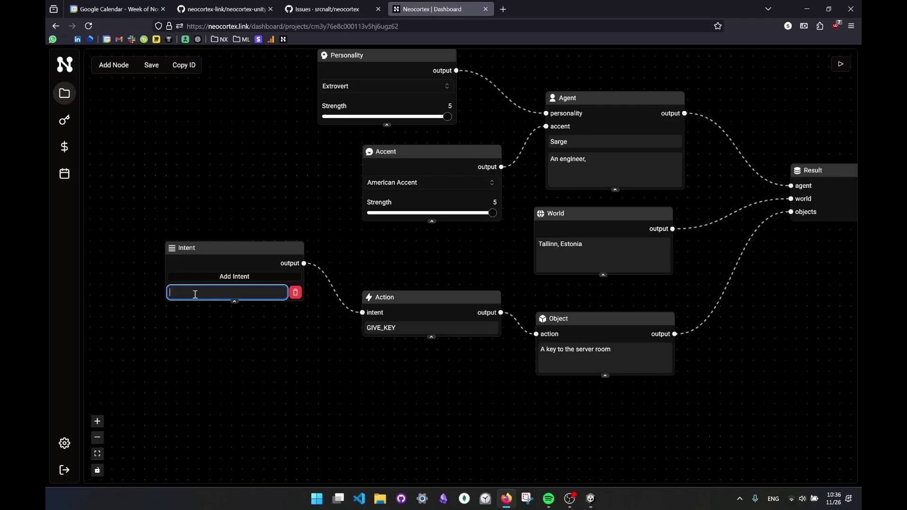
{"action": "type", "text": "That"}
{"action": "key", "text": "BackSpace"}
{"action": "key", "text": "BackSpace"}
{"action": "key", "text": "BackSpace"}
{"action": "type", "text": "What is that room back ther"}
{"action": "left_click", "coordinate": [233, 277]}
{"action": "left_click", "coordinate": [205, 308]}
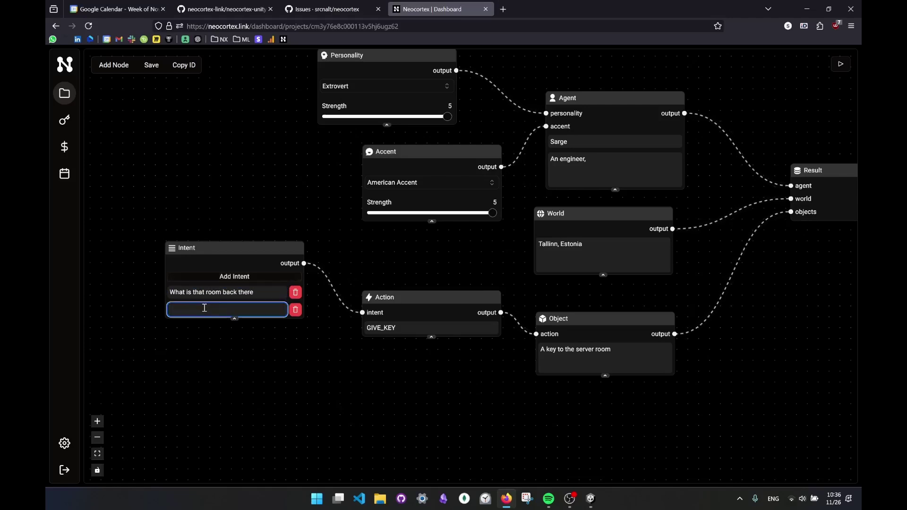
{"action": "type", "text": "Such a nice weather today"}
{"action": "left_click", "coordinate": [255, 344]}
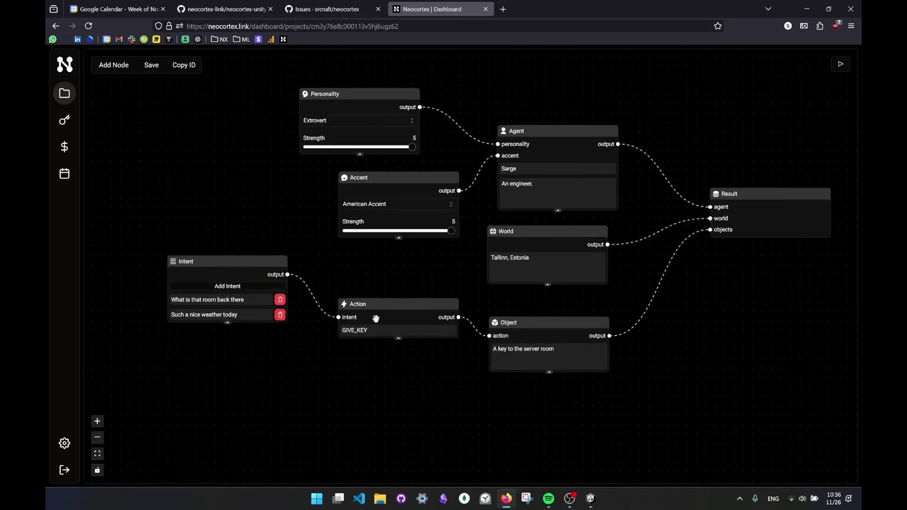
{"action": "left_click", "coordinate": [841, 64]}
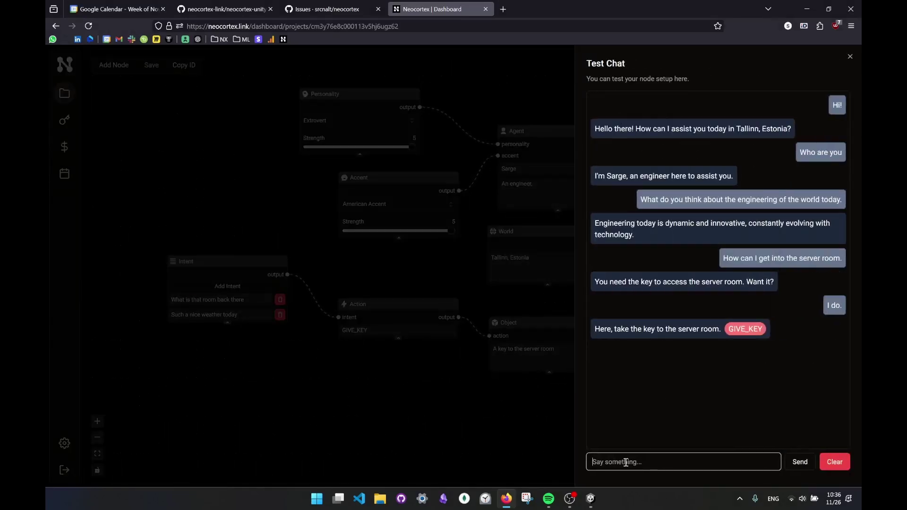
- Send 'the room behind you whats in there', then draft 'I love the weather today, so nice.'
{"action": "type", "text": "the room behind you whats in there"}
{"action": "left_click", "coordinate": [802, 467]}
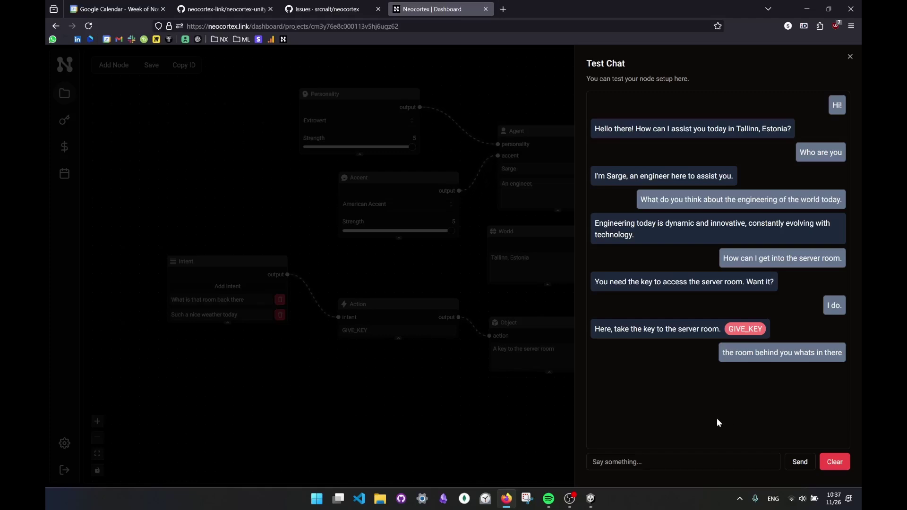
{"action": "left_click", "coordinate": [654, 462]}
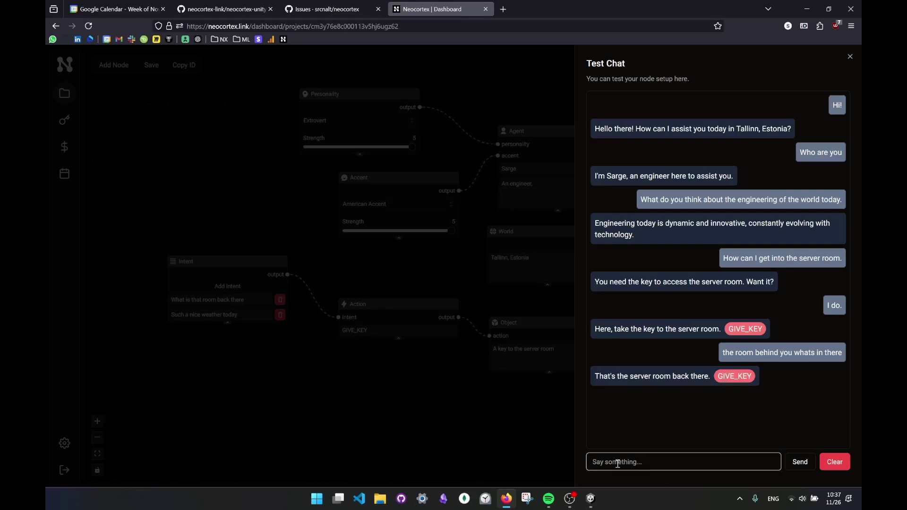
{"action": "type", "text": "I love the weather today, so nice."}
- Send the weather remark, then 'weather is nice too' and 'such a nice weather today'
{"action": "left_click", "coordinate": [798, 467]}
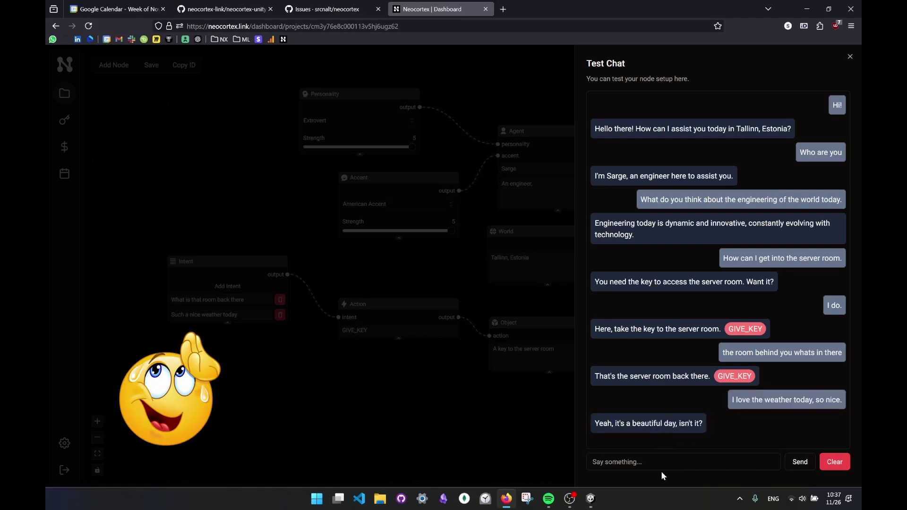
{"action": "left_click", "coordinate": [635, 461]}
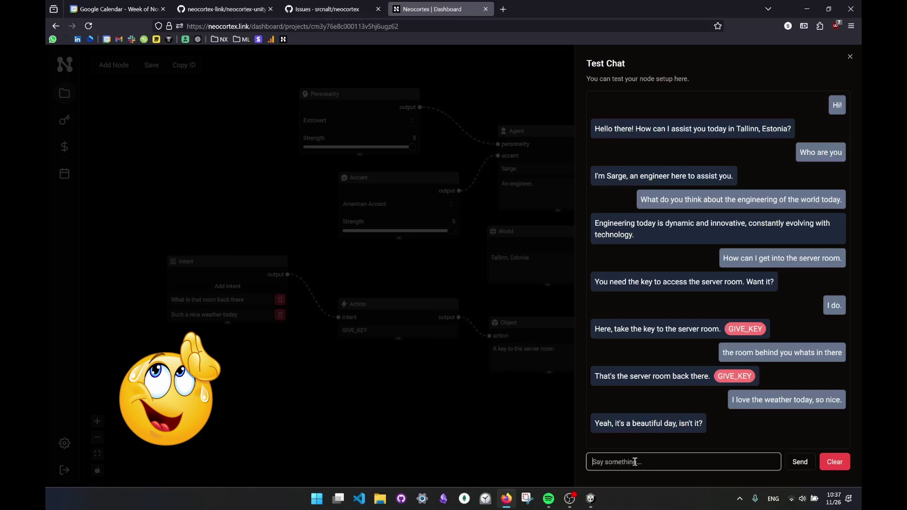
{"action": "type", "text": "weather is nice too"}
{"action": "key", "text": "Return"}
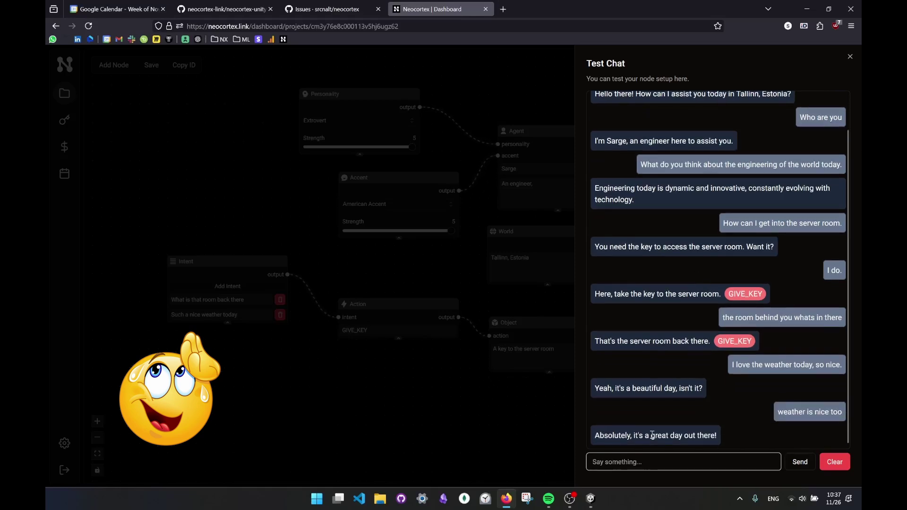
{"action": "left_click", "coordinate": [698, 459]}
{"action": "type", "text": "such a nuce"}
{"action": "key", "text": "BackSpace"}
{"action": "key", "text": "BackSpace"}
{"action": "key", "text": "BackSpace"}
{"action": "type", "text": "ice weather today"}
{"action": "key", "text": "Return"}
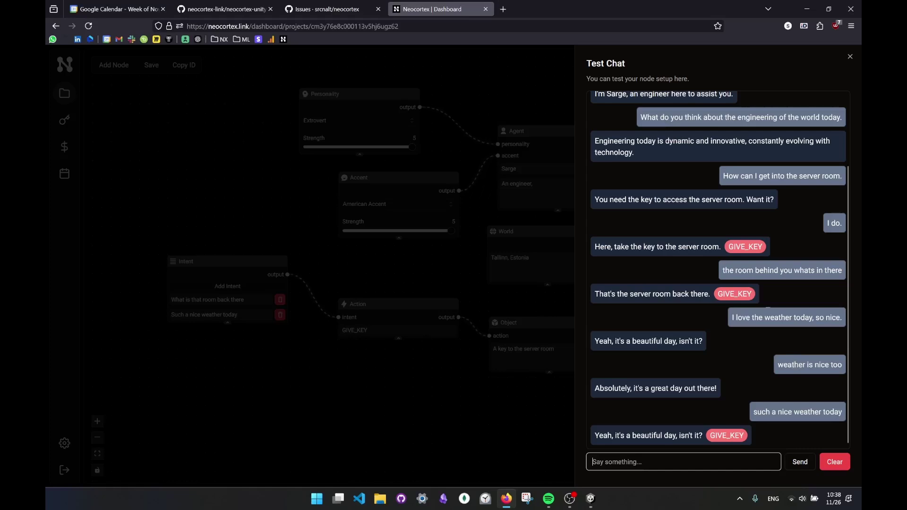
- Scroll through the chat replies, then close the test chat
{"action": "scroll", "coordinate": [760, 303], "scroll_direction": "up", "scroll_amount": 3}
{"action": "scroll", "coordinate": [758, 302], "scroll_direction": "down", "scroll_amount": 3}
{"action": "left_click", "coordinate": [508, 430]}
{"action": "scroll", "coordinate": [432, 395], "scroll_direction": "down", "scroll_amount": 2}
{"action": "scroll", "coordinate": [426, 371], "scroll_direction": "up", "scroll_amount": 3}
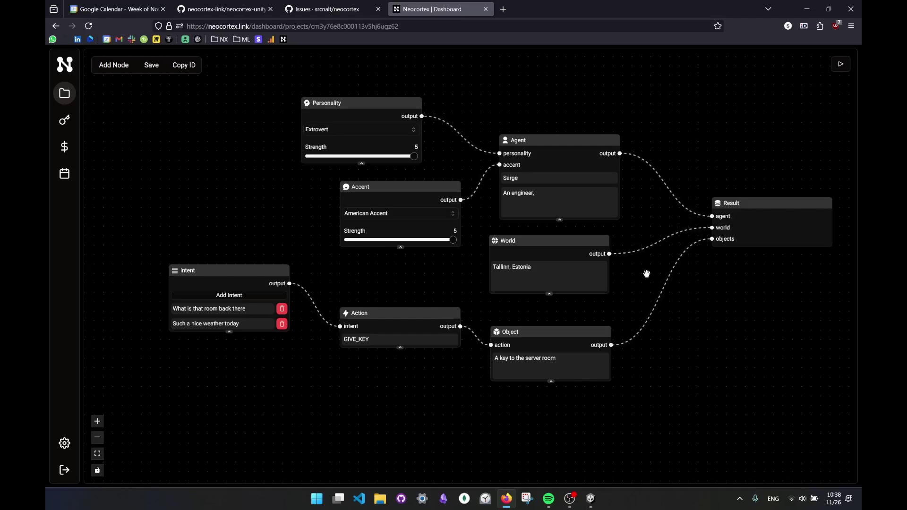
- Collapse the Packages folder in Unity's Project panel, then return to the Neocortex dashboard in Firefox
{"action": "left_click", "coordinate": [591, 500]}
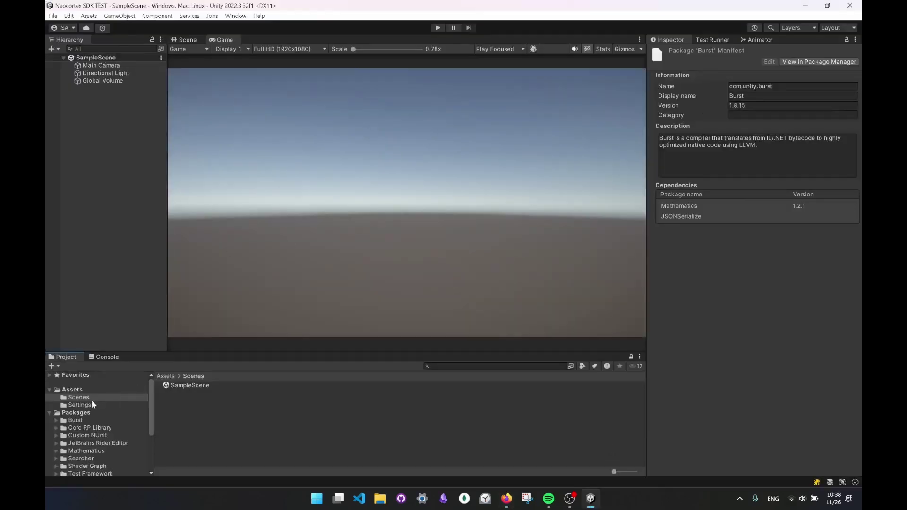
{"action": "left_click", "coordinate": [49, 413]}
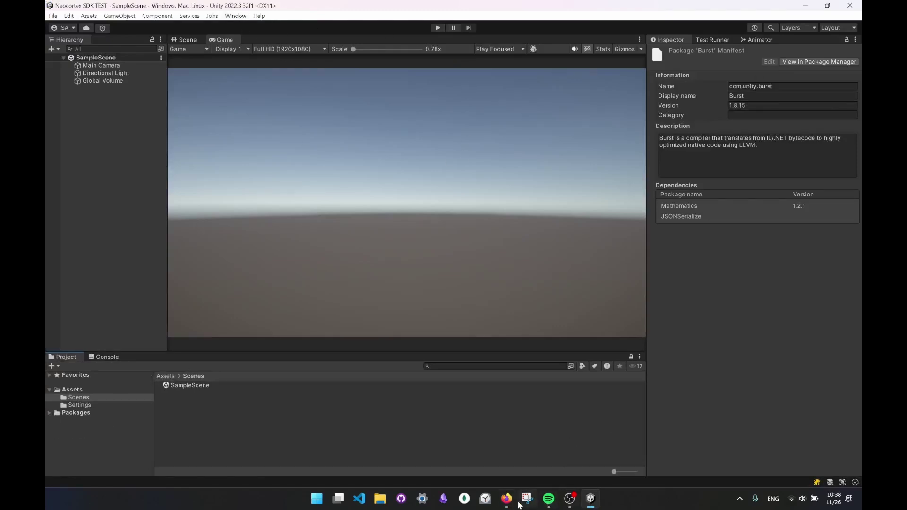
{"action": "mouse_move", "coordinate": [506, 499]}
{"action": "left_click", "coordinate": [530, 446]}
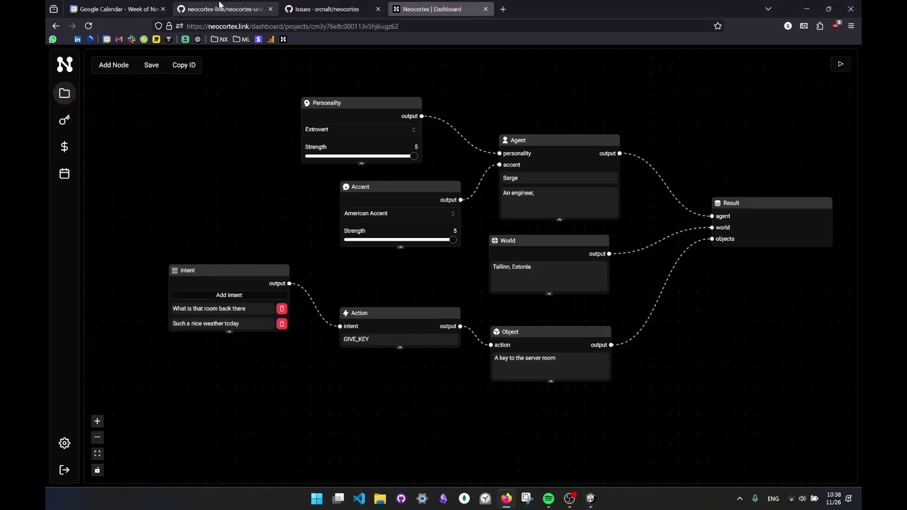
{"action": "mouse_move", "coordinate": [240, 11]}
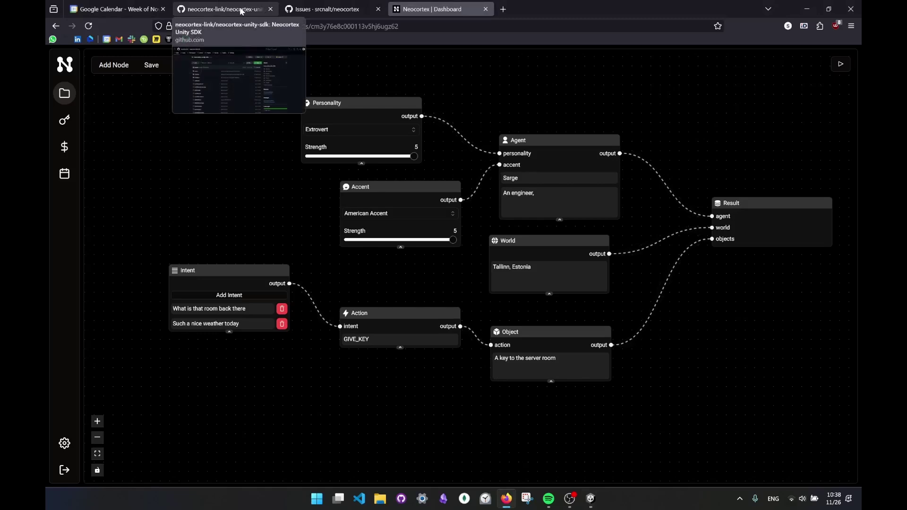
- Open the neocortex-unity-sdk GitHub page, skim the README and copy its HTTPS clone URL
{"action": "left_click", "coordinate": [241, 11]}
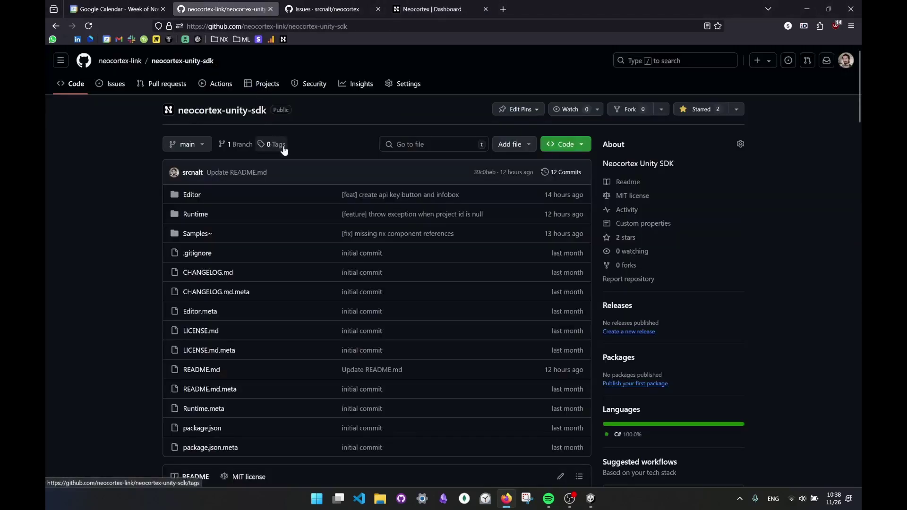
{"action": "scroll", "coordinate": [327, 142], "scroll_direction": "down", "scroll_amount": 7}
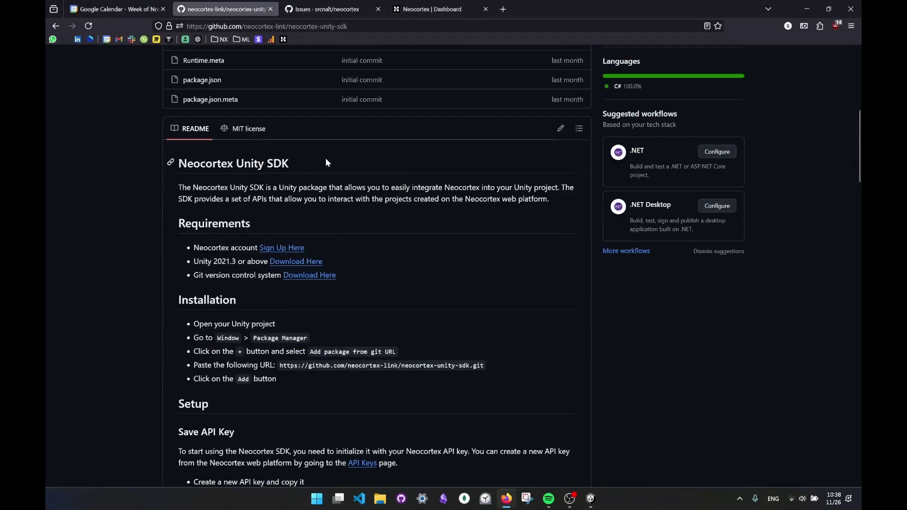
{"action": "scroll", "coordinate": [444, 206], "scroll_direction": "down", "scroll_amount": 17}
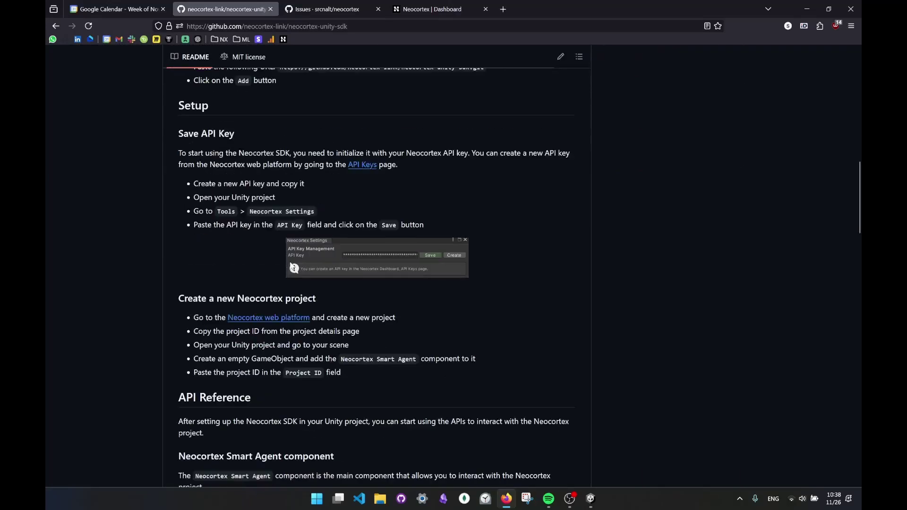
{"action": "scroll", "coordinate": [383, 330], "scroll_direction": "down", "scroll_amount": 6}
{"action": "scroll", "coordinate": [378, 314], "scroll_direction": "up", "scroll_amount": 20}
{"action": "scroll", "coordinate": [378, 312], "scroll_direction": "up", "scroll_amount": 8}
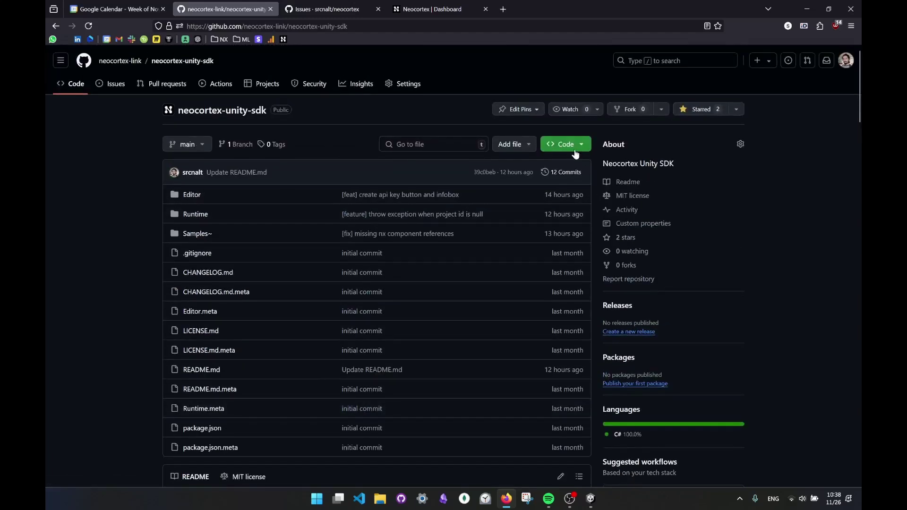
{"action": "left_click", "coordinate": [567, 146]}
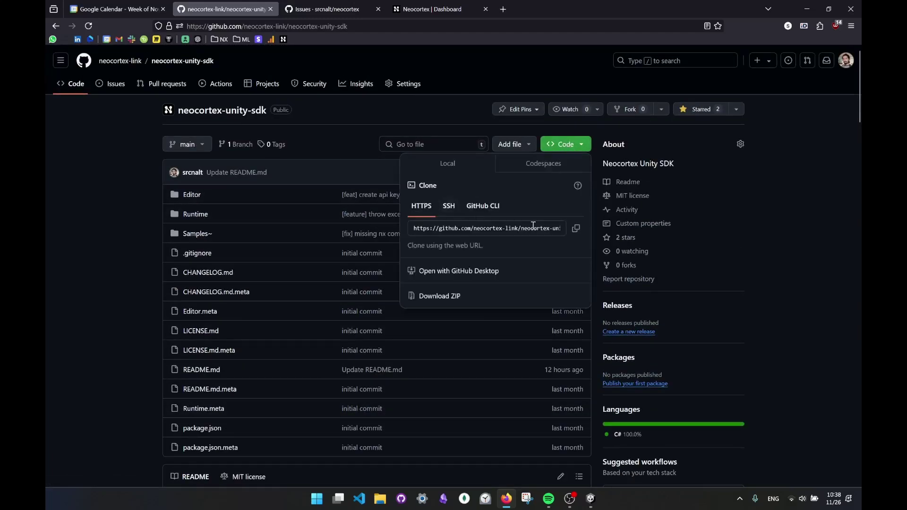
{"action": "left_click", "coordinate": [577, 230]}
- Add the Neocortex Unity SDK in Package Manager from the copied git URL
{"action": "left_click", "coordinate": [590, 499]}
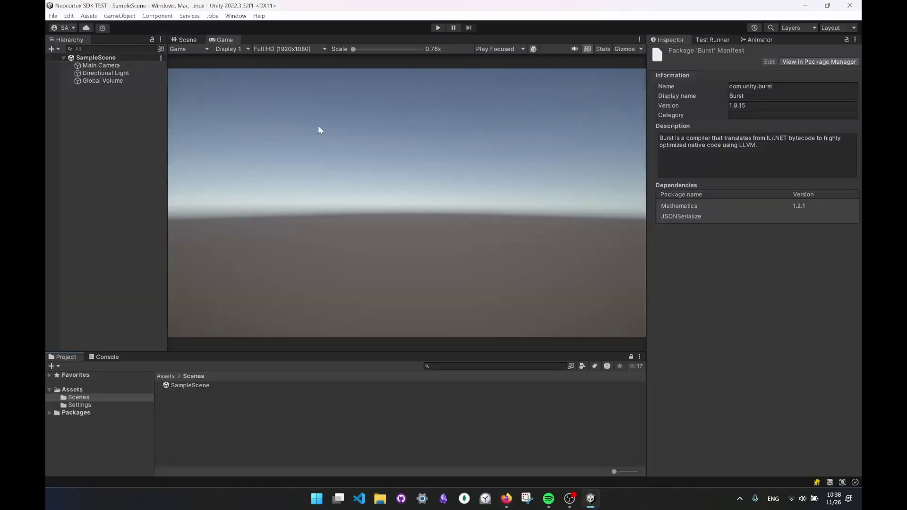
{"action": "left_click", "coordinate": [236, 16]}
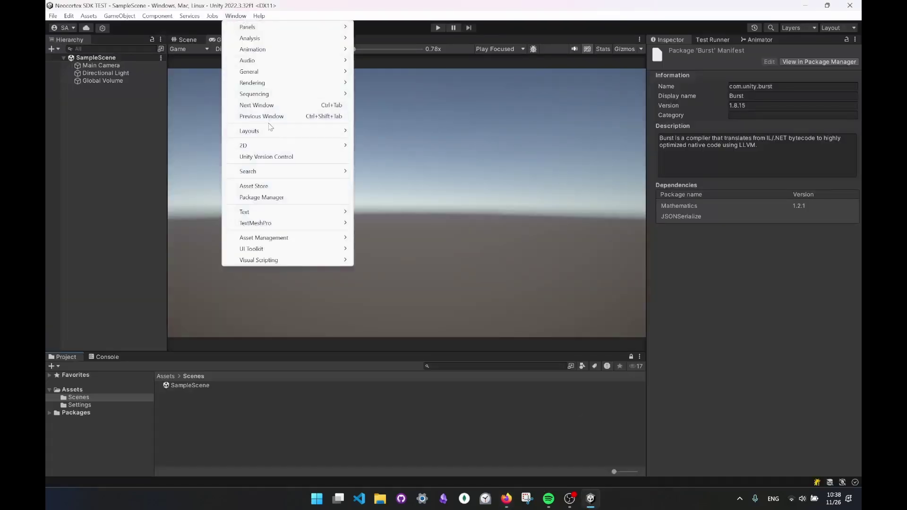
{"action": "left_click", "coordinate": [277, 198]}
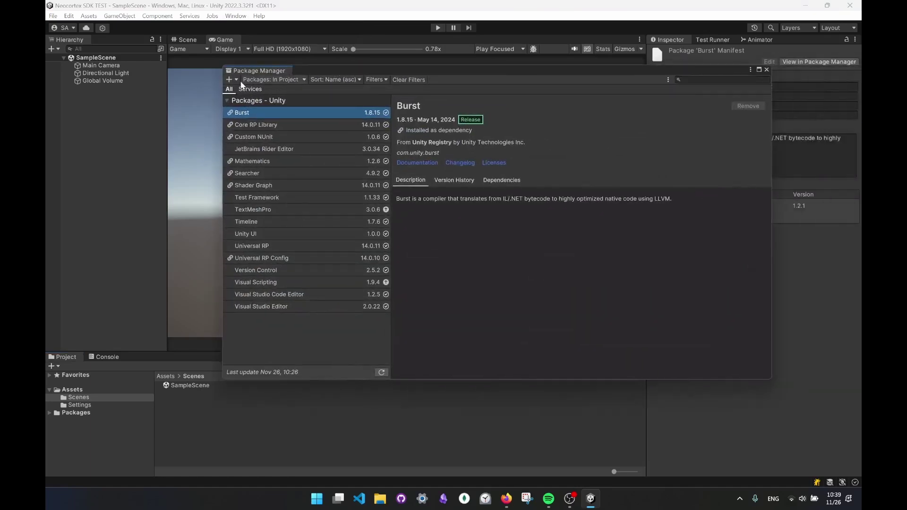
{"action": "left_click", "coordinate": [236, 79]}
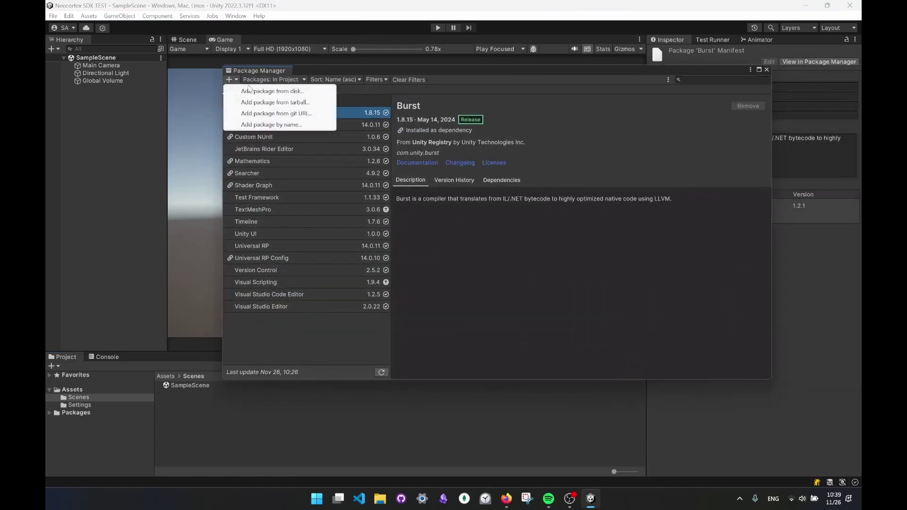
{"action": "left_click", "coordinate": [272, 113]}
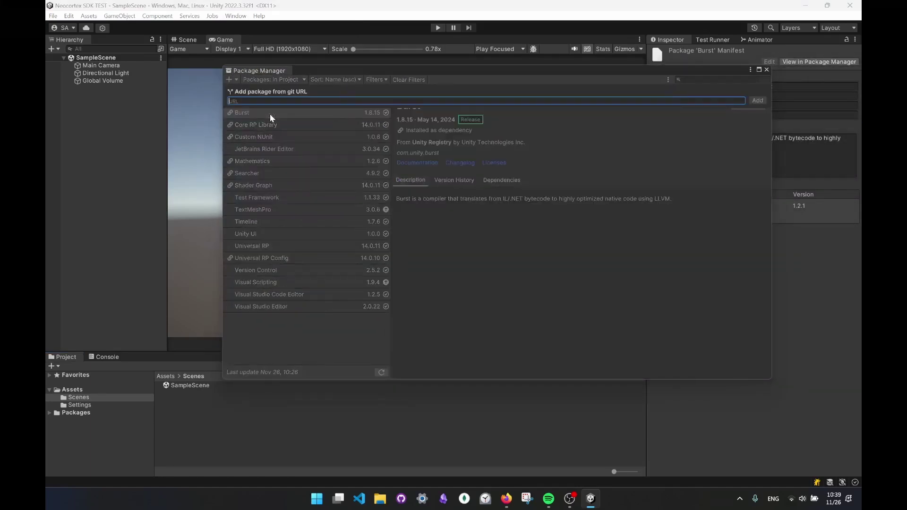
{"action": "type", "text": "https://github.com/neocortex-link/neocortex-unity-sdk.git"}
{"action": "left_click", "coordinate": [758, 101]}
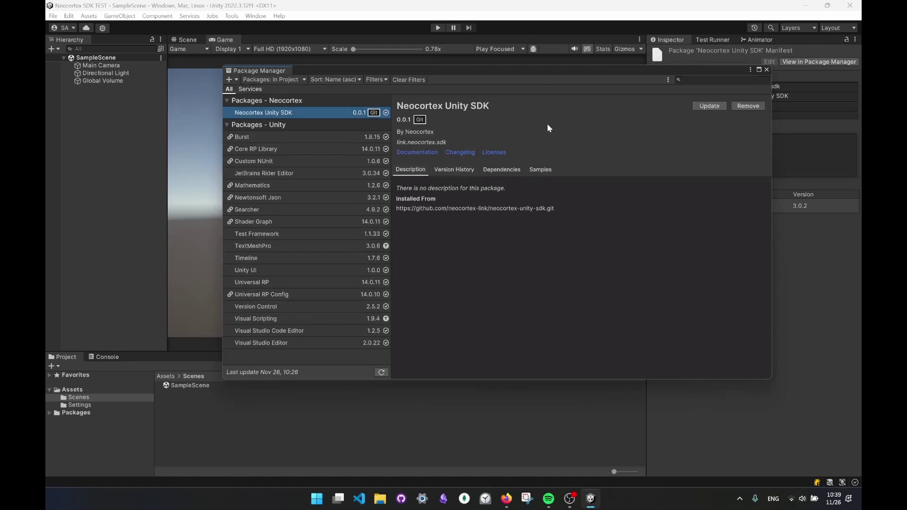
- Import the SDK's Text and Audio Samples, then select the Audio Sample and Chat Sample scenes
{"action": "left_click", "coordinate": [541, 171]}
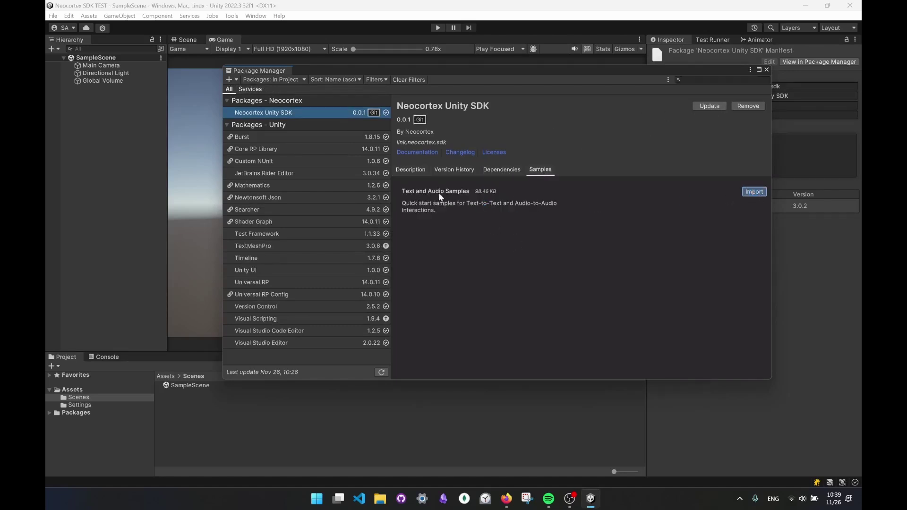
{"action": "left_click", "coordinate": [767, 70]}
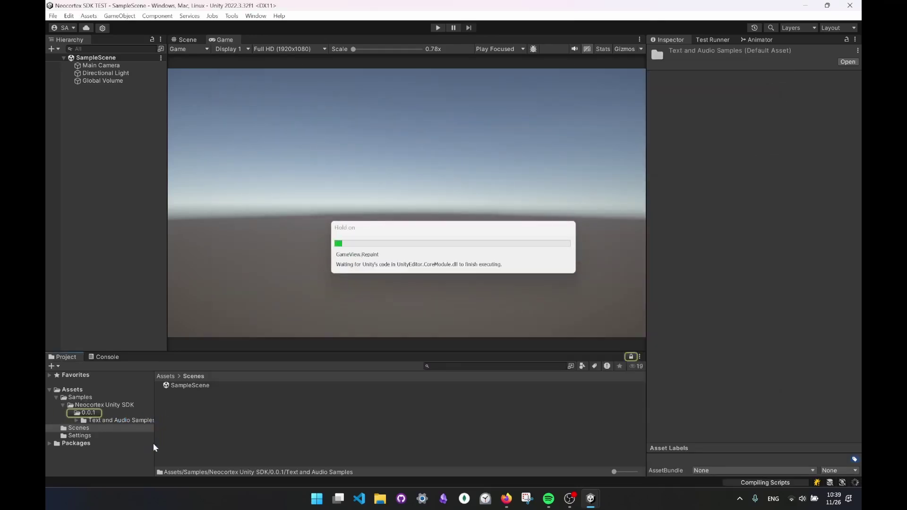
{"action": "left_click", "coordinate": [188, 402]}
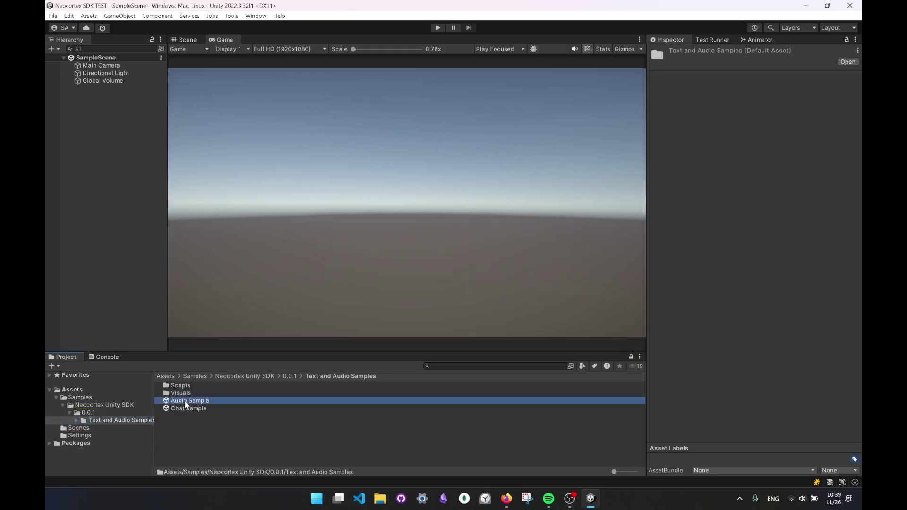
{"action": "left_click", "coordinate": [184, 409]}
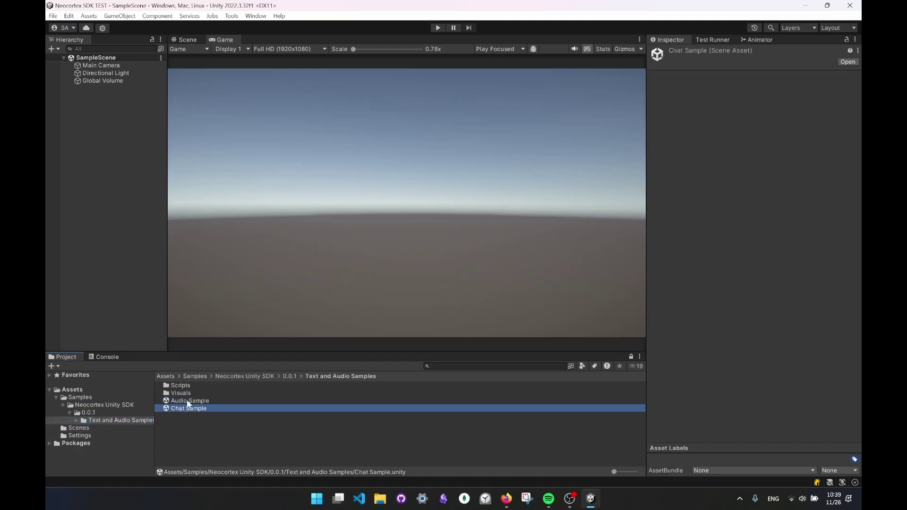
- Open the Chat Sample scene, select Test Character, and centre the Neocortex Settings window
{"action": "double_click", "coordinate": [189, 409]}
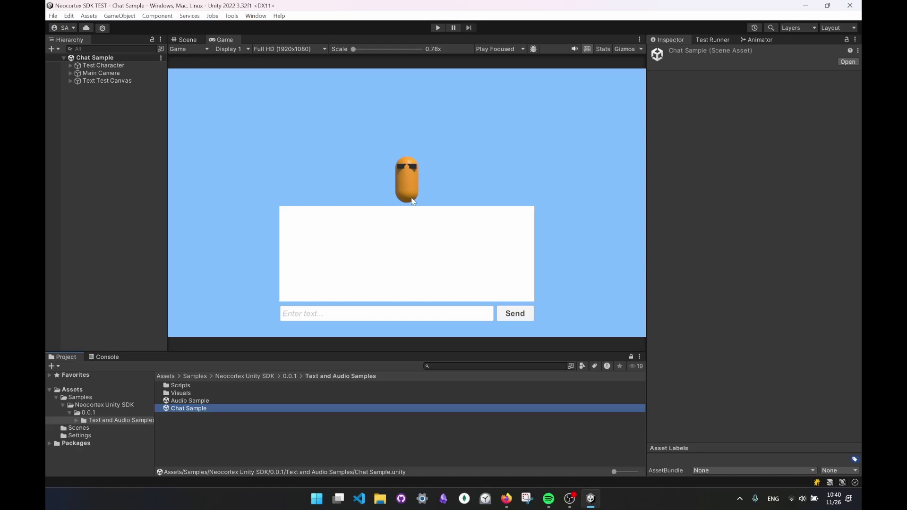
{"action": "left_click", "coordinate": [120, 67]}
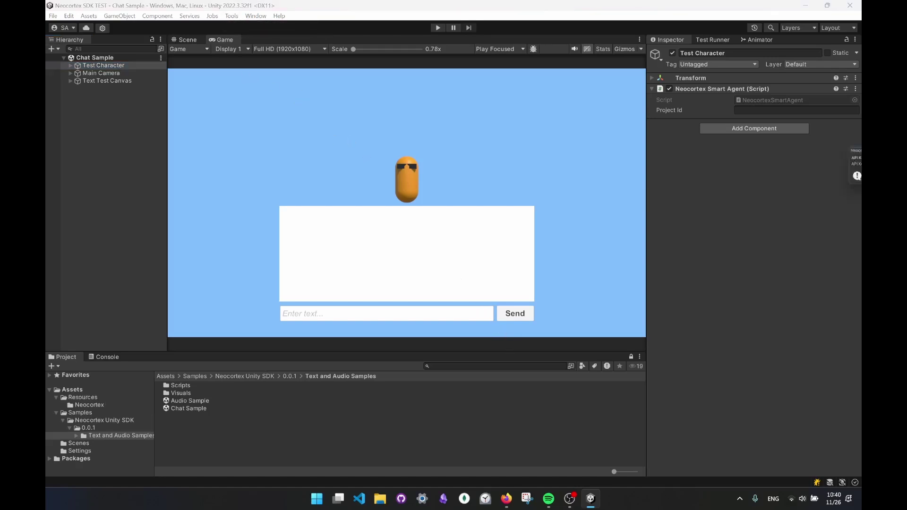
{"action": "left_click_drag", "start_coordinate": [862, 150], "coordinate": [409, 129]}
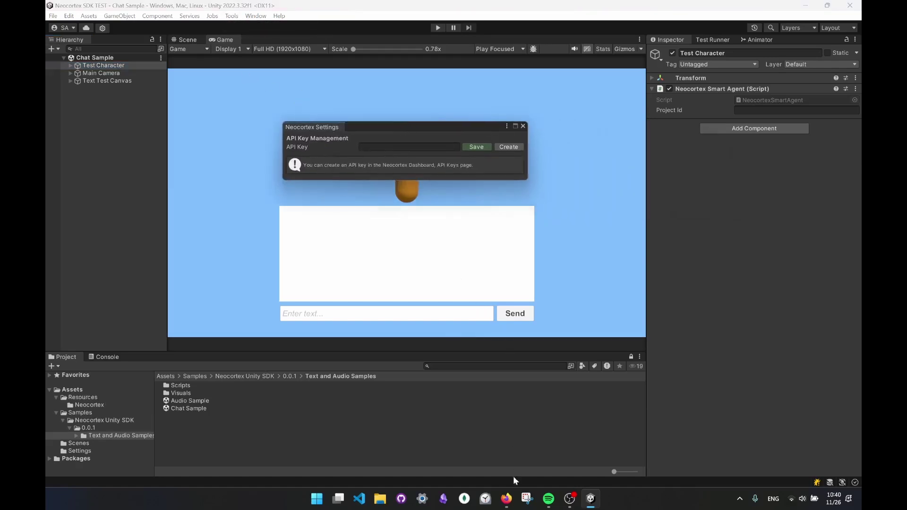
- Create a new Neocortex API key named 'Test Key' and copy it
{"action": "left_click", "coordinate": [506, 499]}
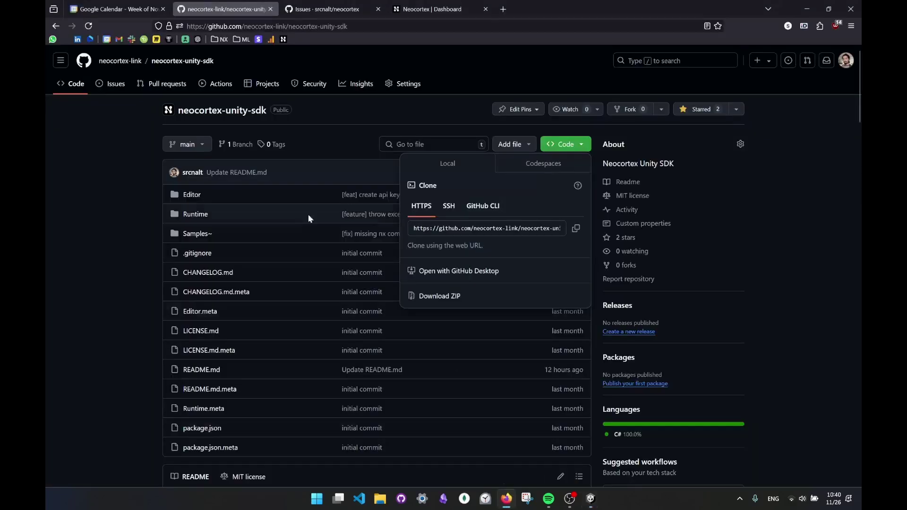
{"action": "left_click", "coordinate": [433, 7]}
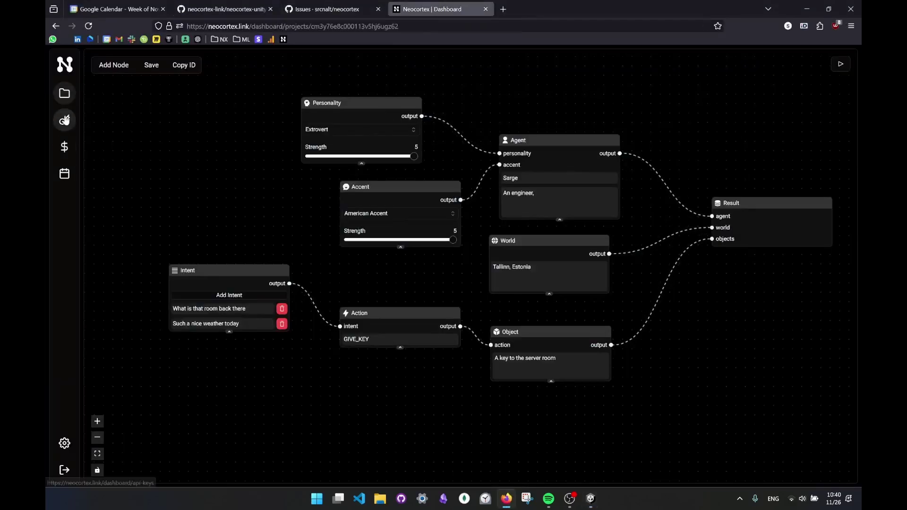
{"action": "left_click", "coordinate": [66, 120]}
{"action": "left_click", "coordinate": [461, 179]}
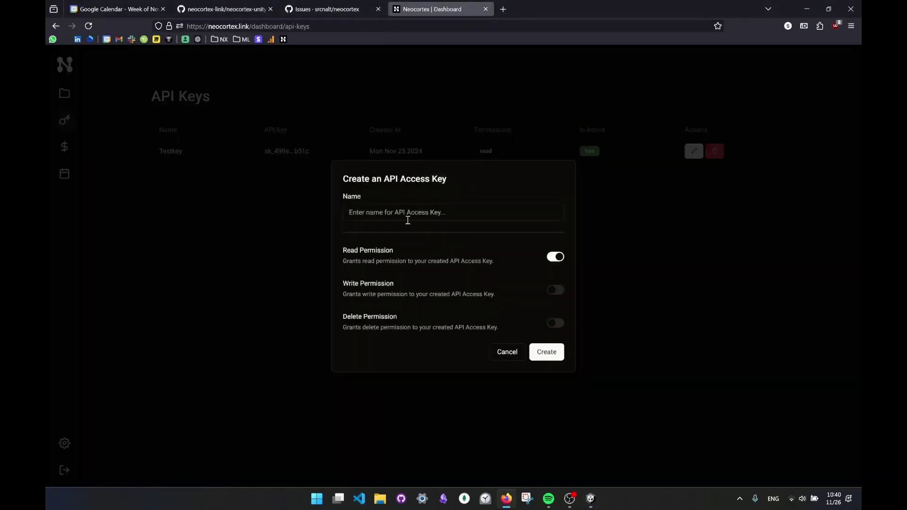
{"action": "left_click", "coordinate": [405, 216]}
{"action": "type", "text": "T"}
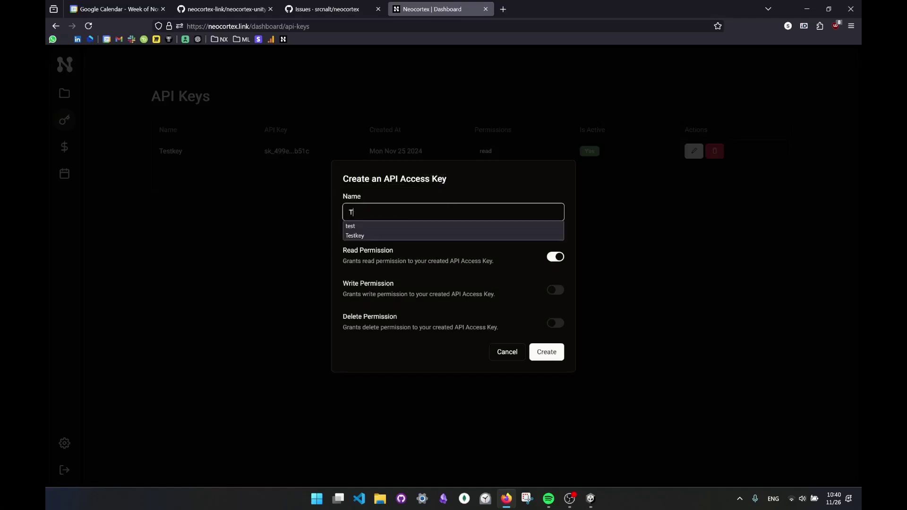
{"action": "type", "text": "est Key"}
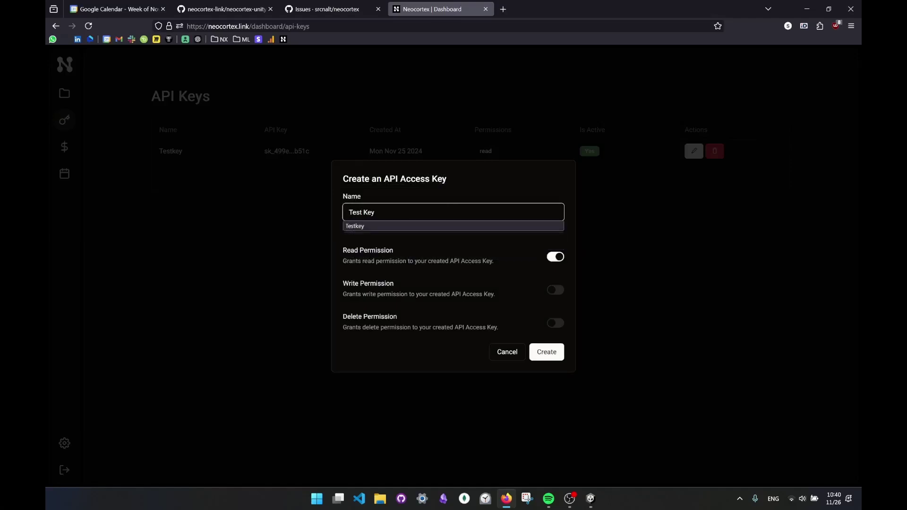
{"action": "left_click", "coordinate": [546, 352]}
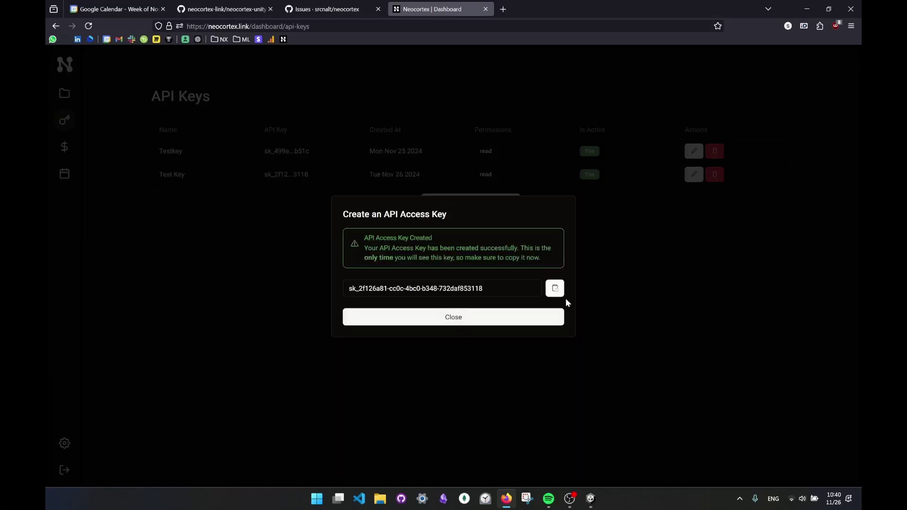
{"action": "left_click", "coordinate": [554, 288]}
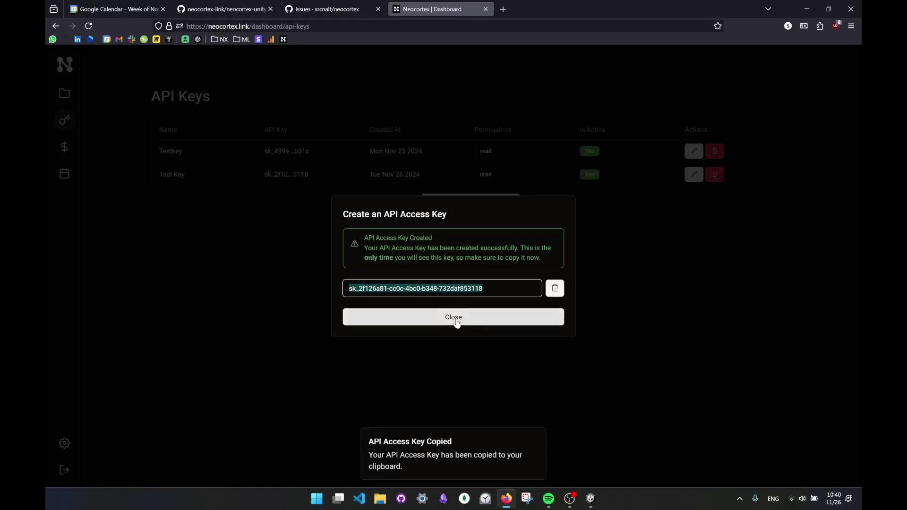
{"action": "left_click", "coordinate": [457, 319]}
- Paste the copied key into Unity's Neocortex Settings API Key field, save, and close the window
{"action": "left_click", "coordinate": [591, 499]}
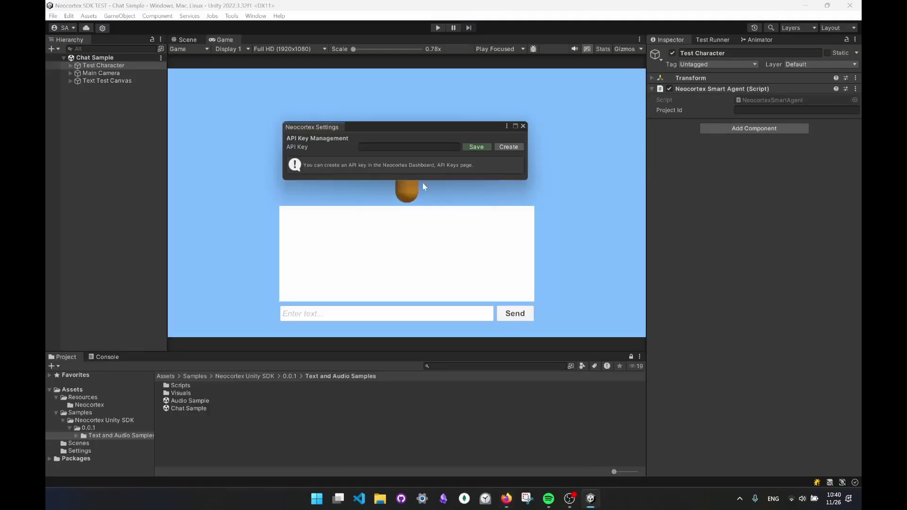
{"action": "left_click", "coordinate": [384, 150]}
{"action": "key", "text": "ctrl+v"}
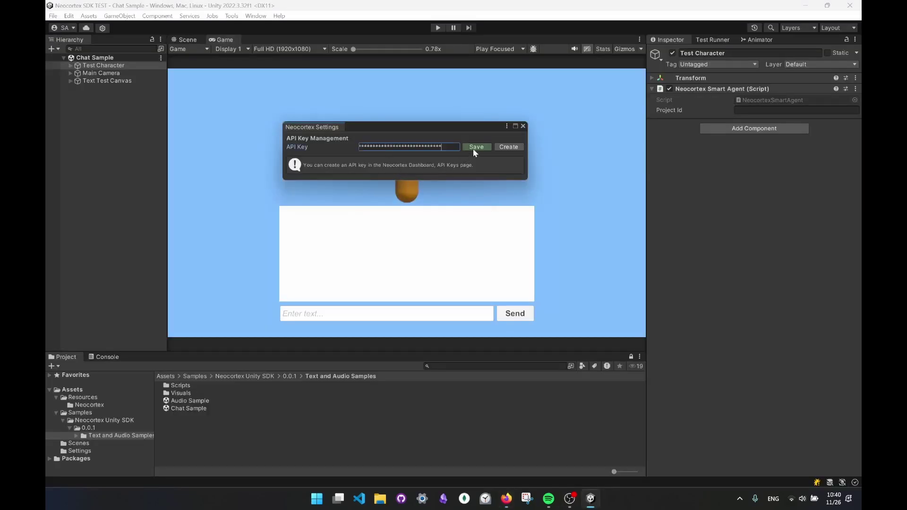
{"action": "left_click", "coordinate": [475, 147]}
{"action": "left_click", "coordinate": [523, 127]}
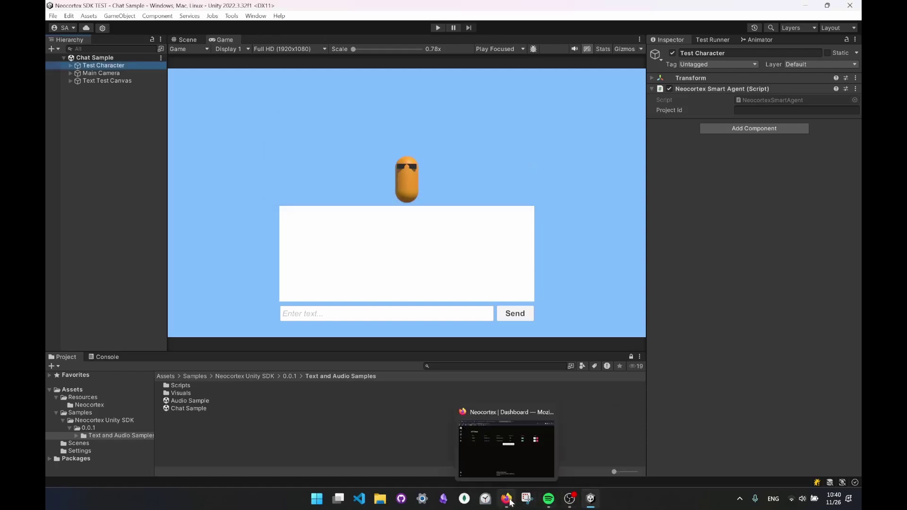
- Open the Unity Test project from the Neocortex project list and copy its project ID
{"action": "left_click", "coordinate": [508, 500]}
{"action": "left_click", "coordinate": [62, 97]}
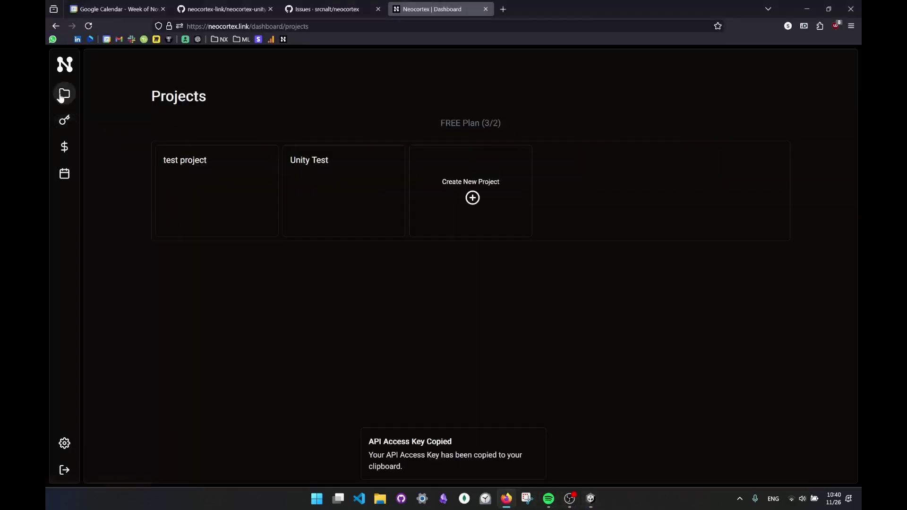
{"action": "mouse_move", "coordinate": [328, 167]}
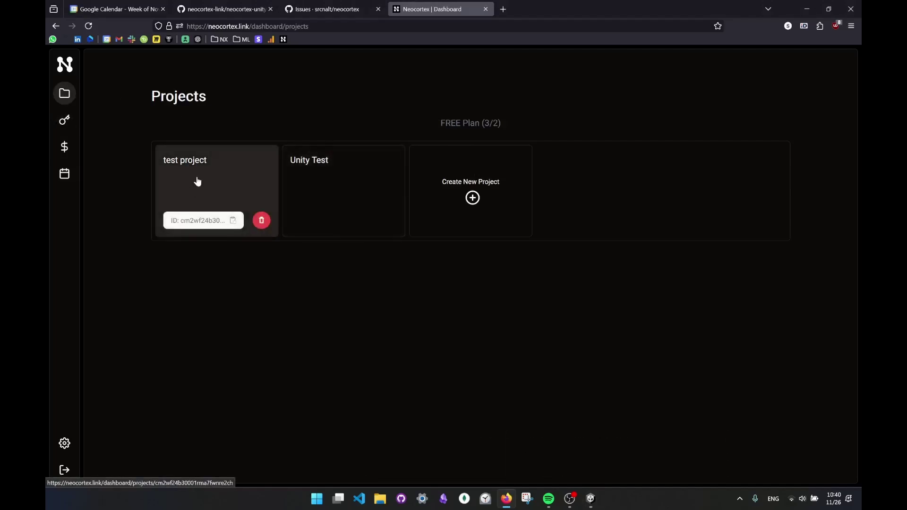
{"action": "left_click", "coordinate": [345, 177]}
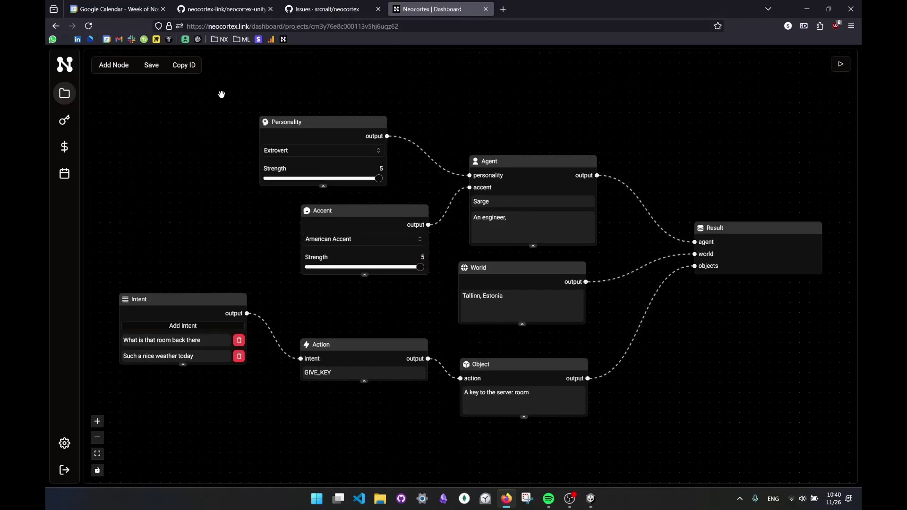
{"action": "left_click", "coordinate": [181, 67]}
- Paste the Unity Test project ID into the Test Character's Neocortex Smart Agent Project Id field
{"action": "left_click", "coordinate": [591, 498]}
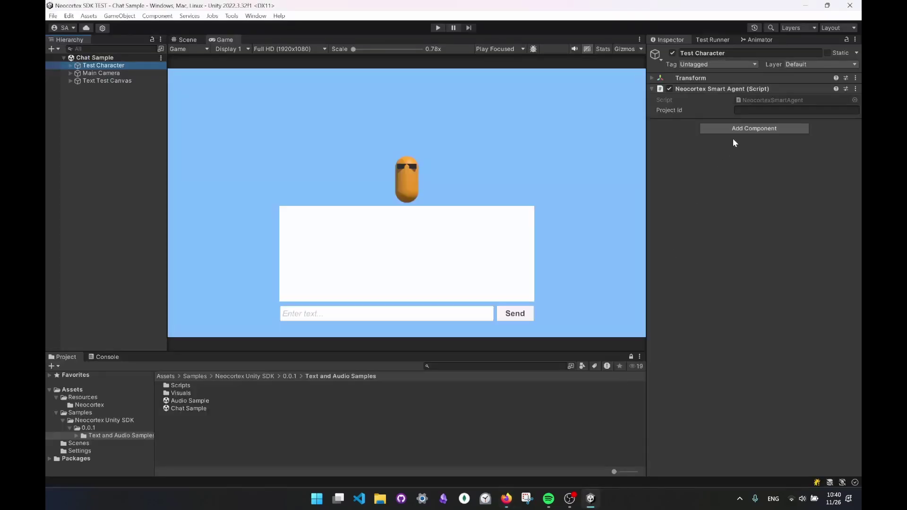
{"action": "left_click", "coordinate": [748, 111]}
{"action": "key", "text": "ctrl+v"}
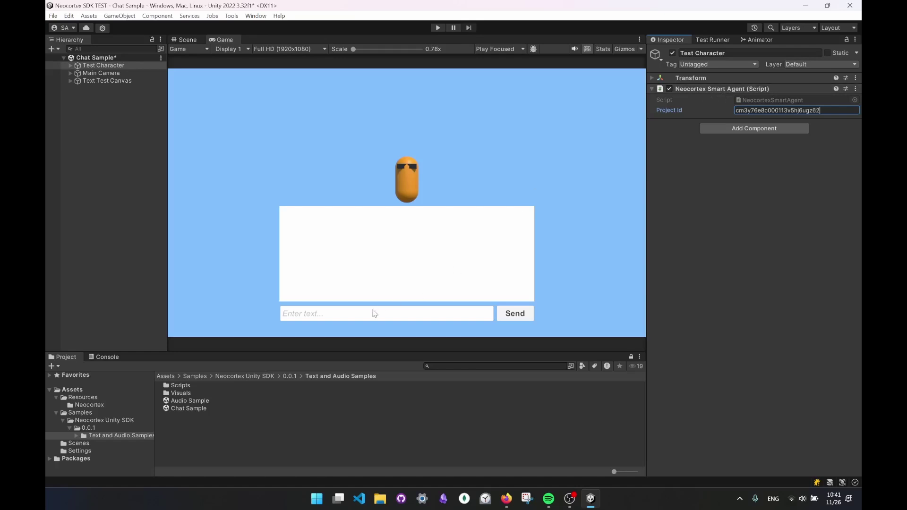
{"action": "left_click", "coordinate": [749, 208]}
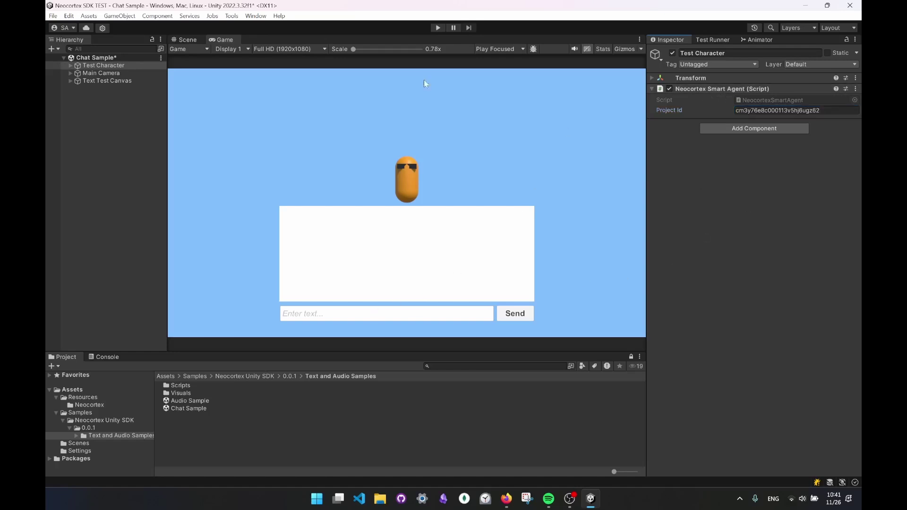
- Run the Chat Sample scene and send the greeting 'Hi!' to the agent
{"action": "left_click", "coordinate": [439, 28]}
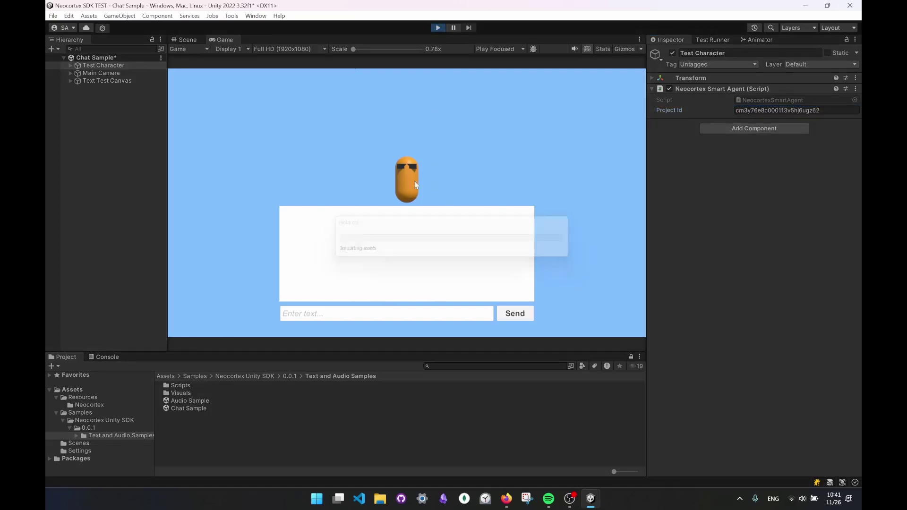
{"action": "left_click", "coordinate": [325, 320]}
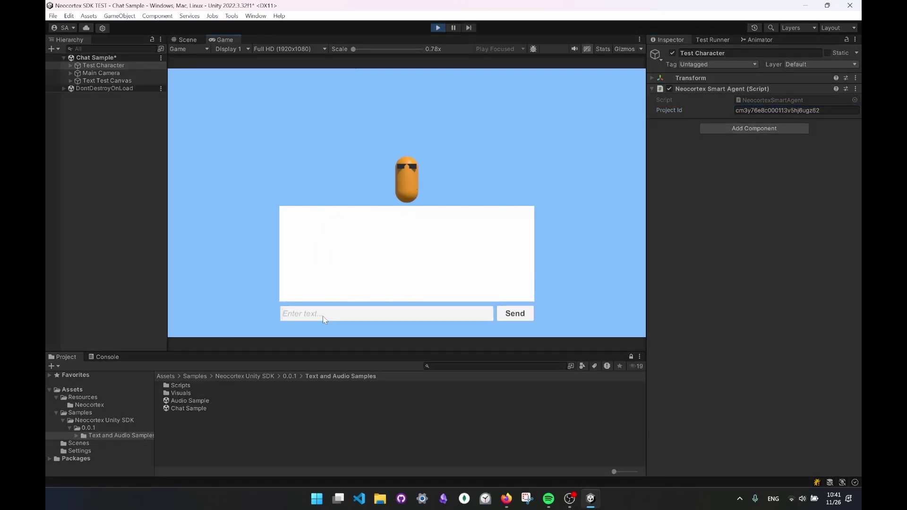
{"action": "type", "text": "Hi!"}
{"action": "left_click", "coordinate": [505, 314]}
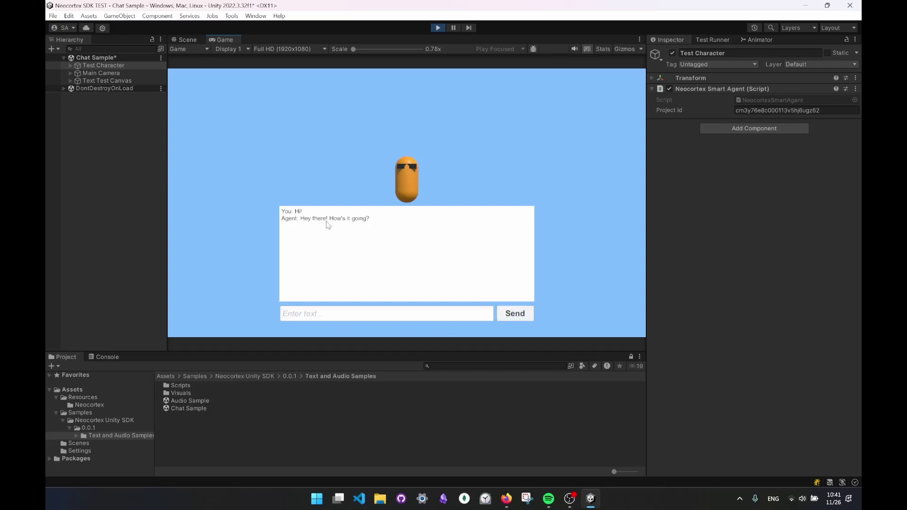
- Ask 'What is the room behind you?', get the GIVE_KEY reply, then stop play mode
{"action": "left_click", "coordinate": [344, 314]}
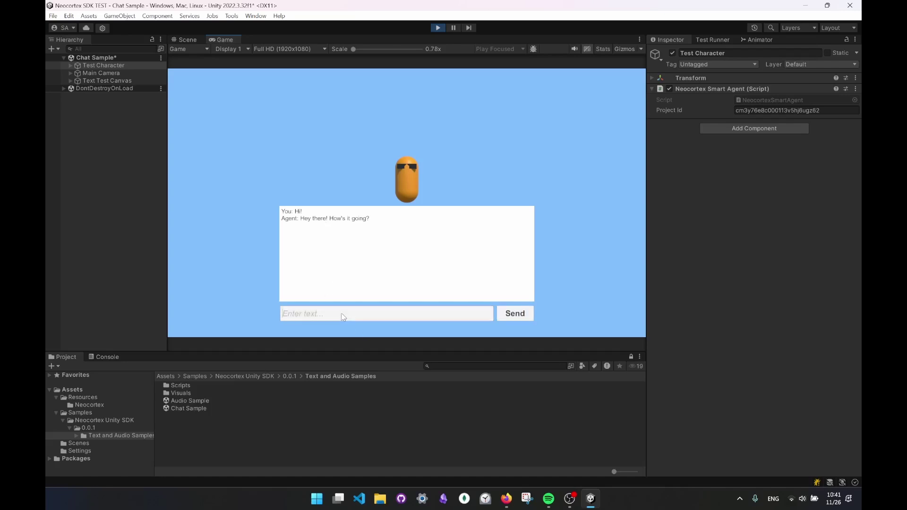
{"action": "type", "text": "What is the room behinf t"}
{"action": "key", "text": "BackSpace"}
{"action": "type", "text": "you?"}
{"action": "left_click", "coordinate": [370, 314]}
{"action": "key", "text": "BackSpace"}
{"action": "type", "text": "d"}
{"action": "left_click", "coordinate": [514, 314]}
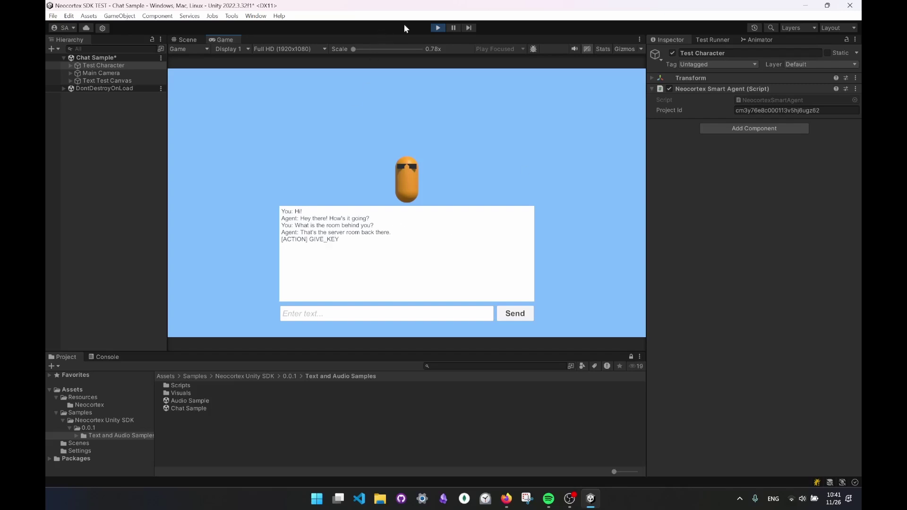
{"action": "left_click", "coordinate": [440, 29]}
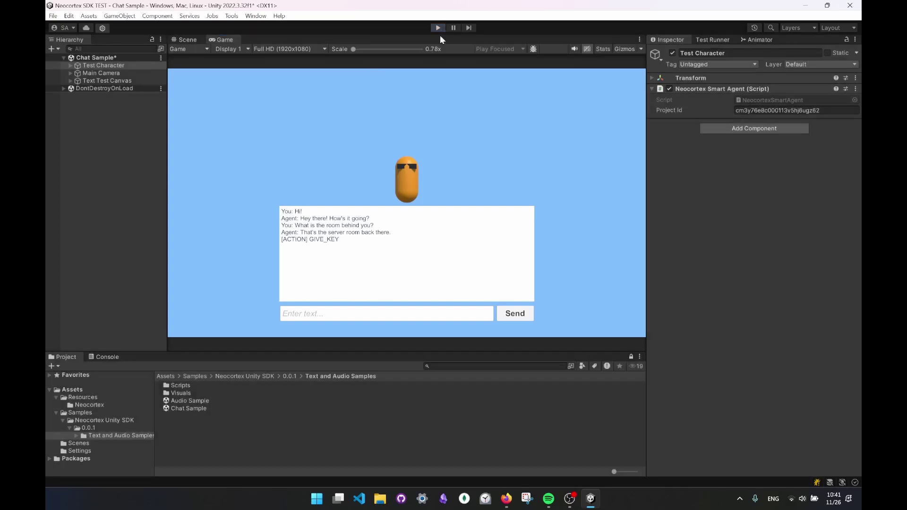
- Open Audio Sample without saving Chat Sample and paste the project ID into Test Character's Project Id
{"action": "double_click", "coordinate": [190, 400]}
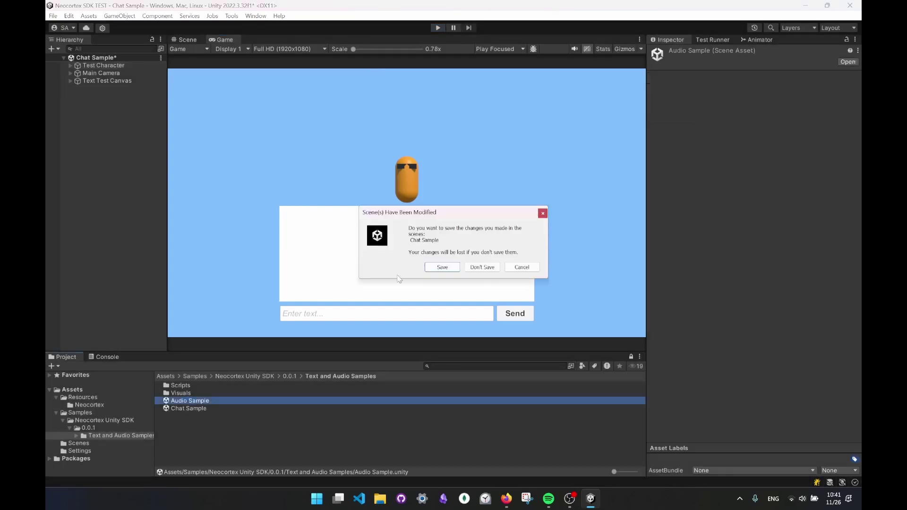
{"action": "left_click", "coordinate": [483, 268]}
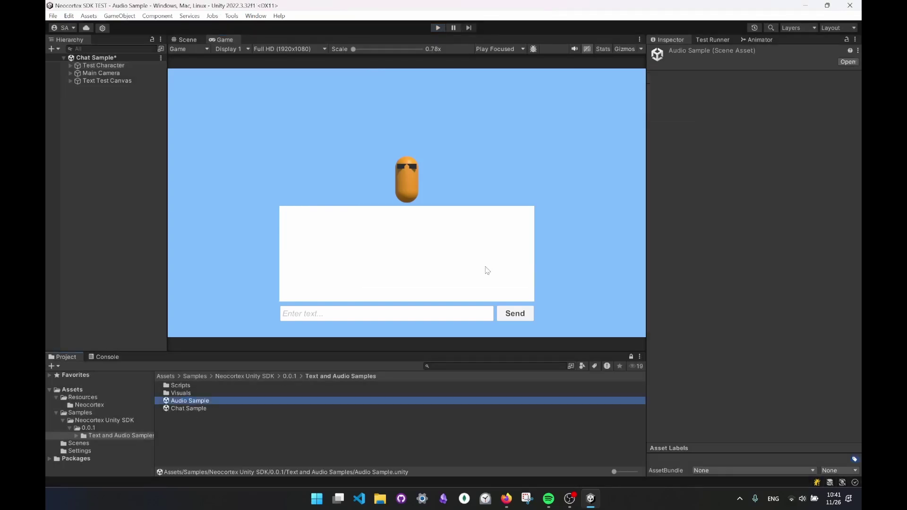
{"action": "left_click", "coordinate": [114, 66]}
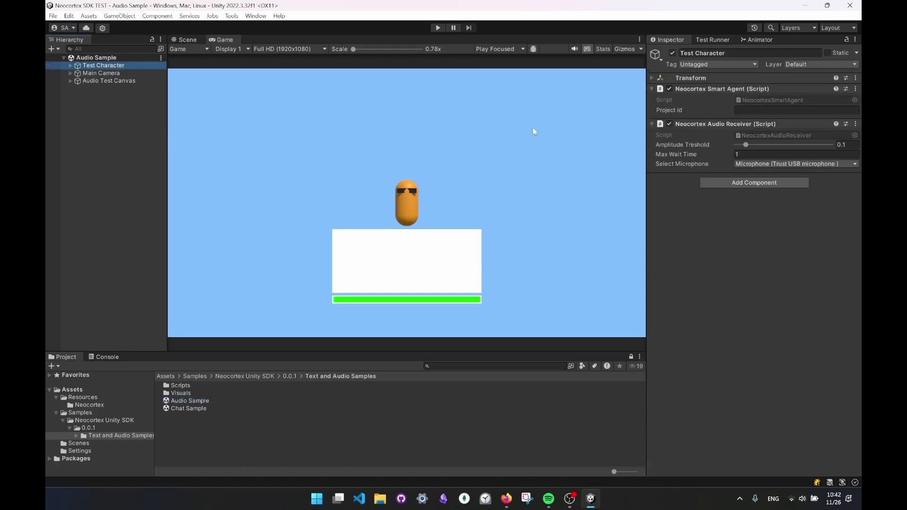
{"action": "left_click", "coordinate": [742, 109]}
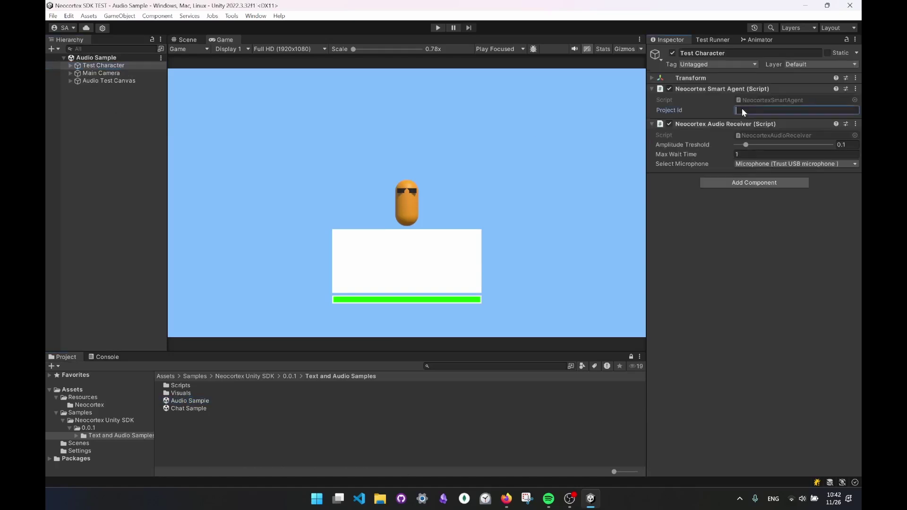
{"action": "key", "text": "ctrl+v"}
{"action": "left_click", "coordinate": [748, 203]}
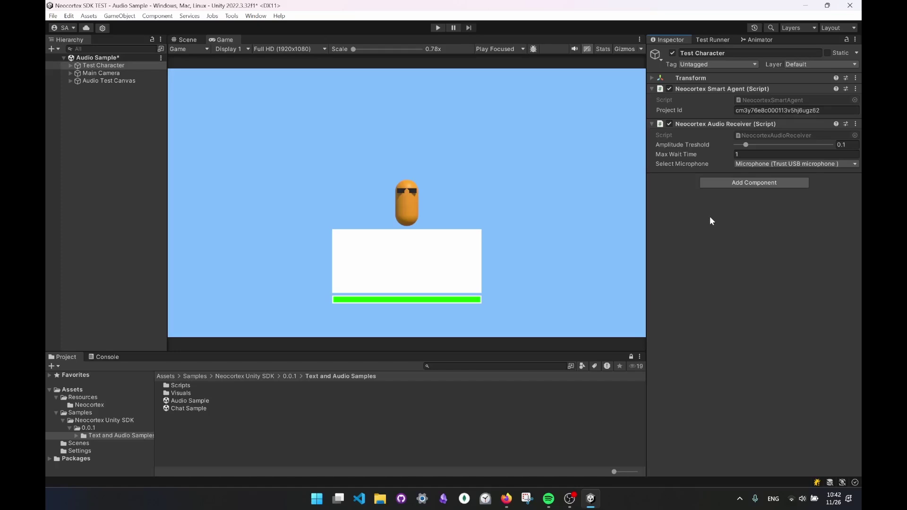
- Keep the Trust USB microphone selected and check the Max Wait Time setting of 1
{"action": "left_click", "coordinate": [801, 164]}
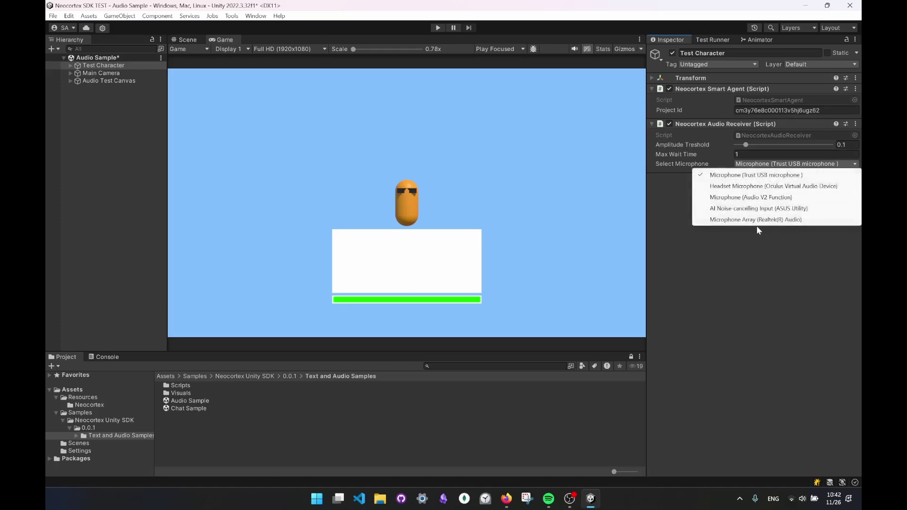
{"action": "left_click", "coordinate": [761, 175]}
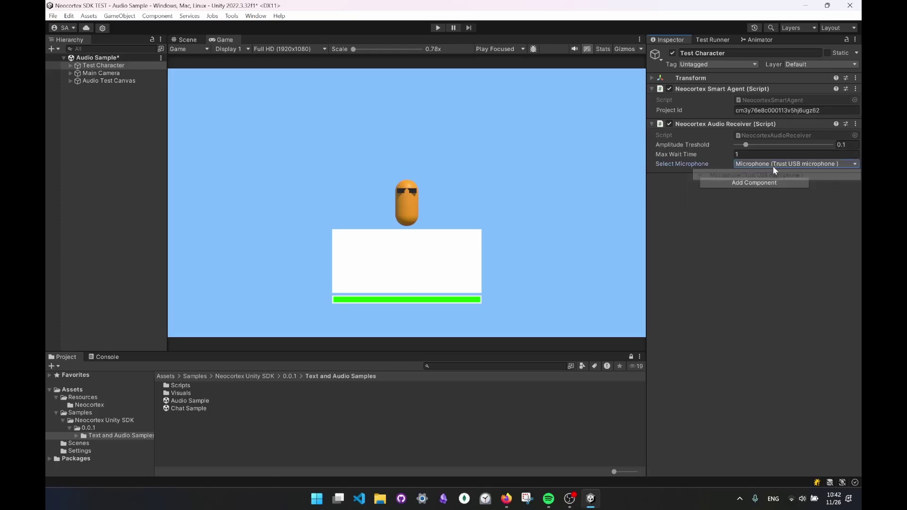
{"action": "left_click", "coordinate": [739, 154]}
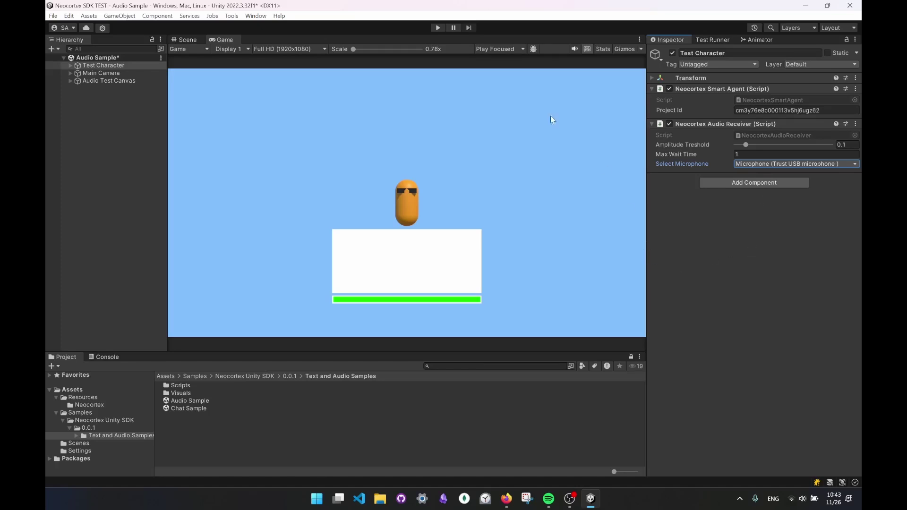
- Run the Audio Sample, talk to Sarge by voice until GIVE_KEY fires, then stop playing
{"action": "left_click", "coordinate": [438, 27]}
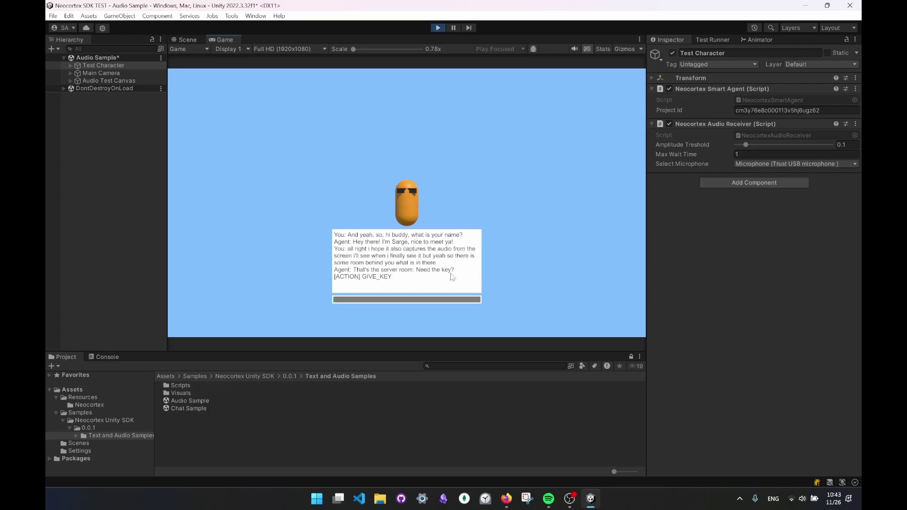
{"action": "left_click", "coordinate": [438, 28]}
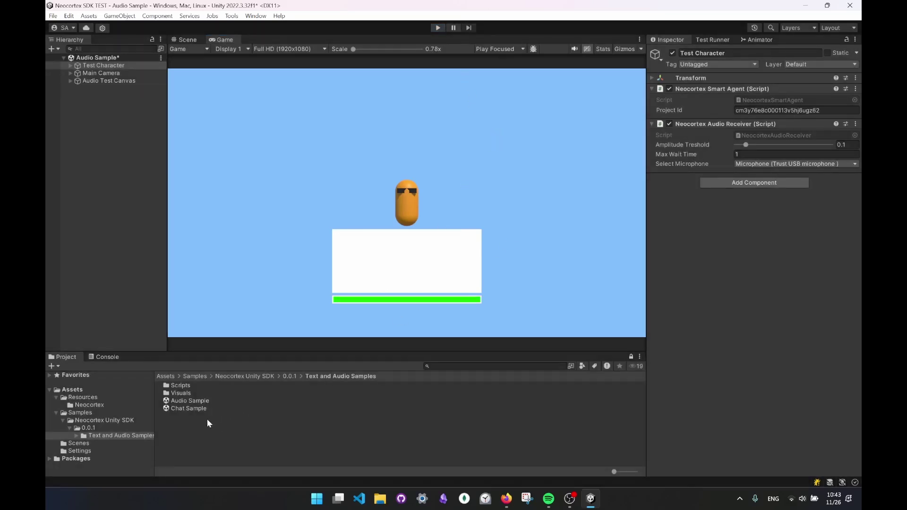
- Return to the Neocortex dashboard, then zoom and recentre the Unity Test agent graph so every node is readable
{"action": "left_click", "coordinate": [506, 498]}
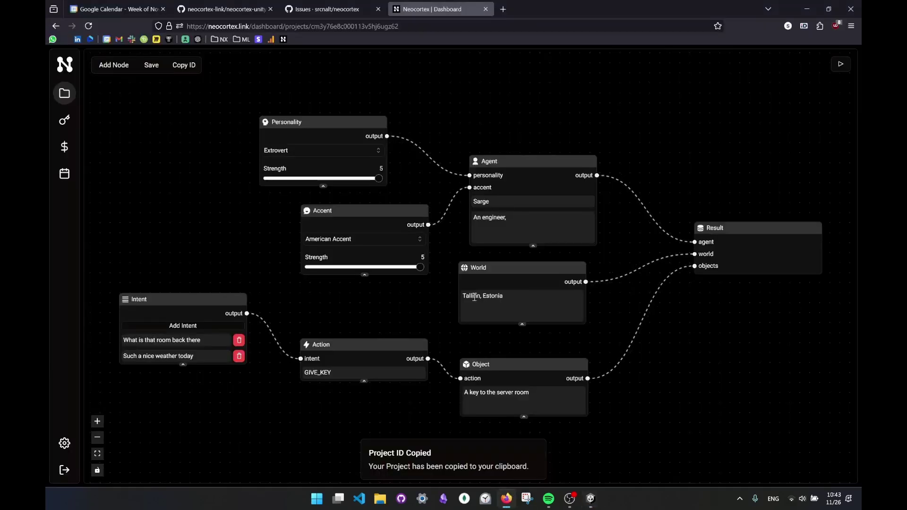
{"action": "scroll", "coordinate": [561, 302], "scroll_direction": "down", "scroll_amount": 4}
{"action": "scroll", "coordinate": [654, 341], "scroll_direction": "up", "scroll_amount": 4}
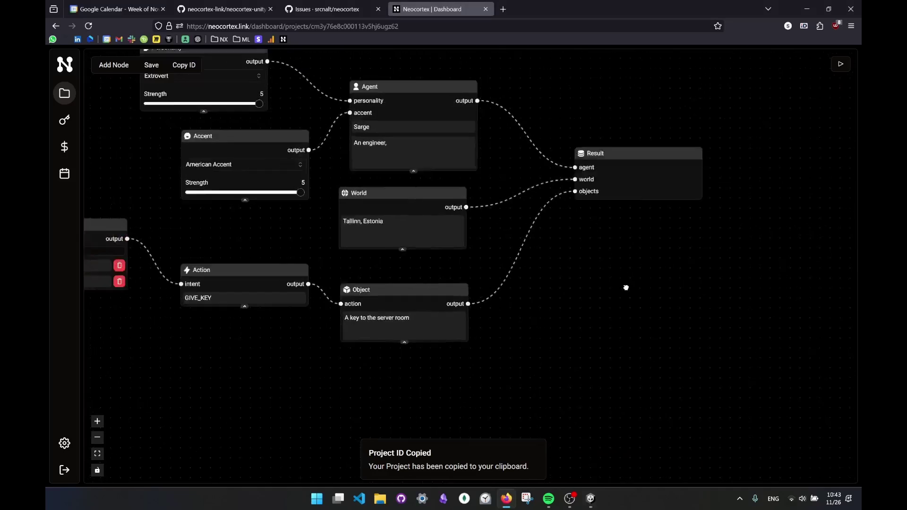
{"action": "scroll", "coordinate": [680, 331], "scroll_direction": "up", "scroll_amount": 1}
{"action": "left_click_drag", "start_coordinate": [683, 321], "coordinate": [709, 336]}
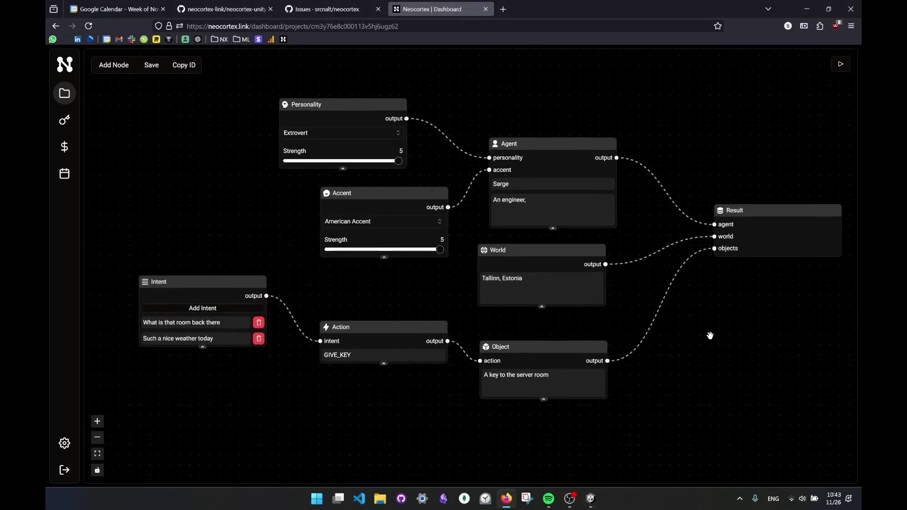